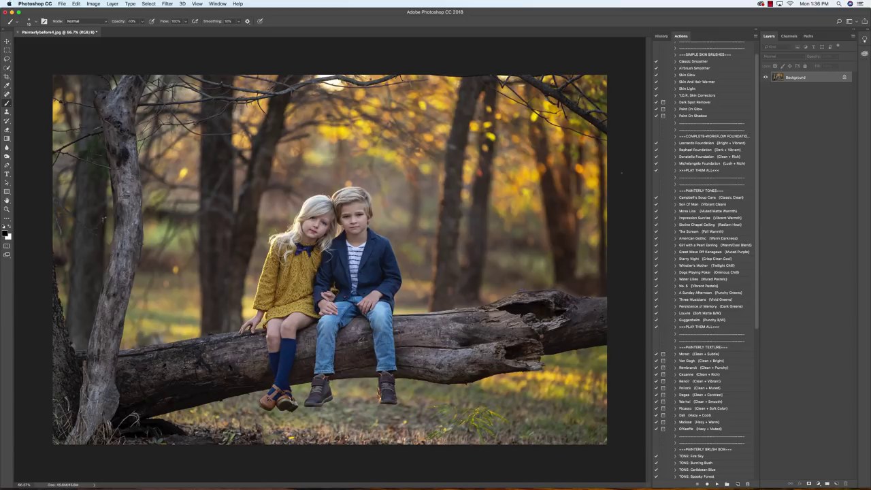
Run the Airbrush Smoother action to add its masked Overlay group above Background
left_click(690, 68)
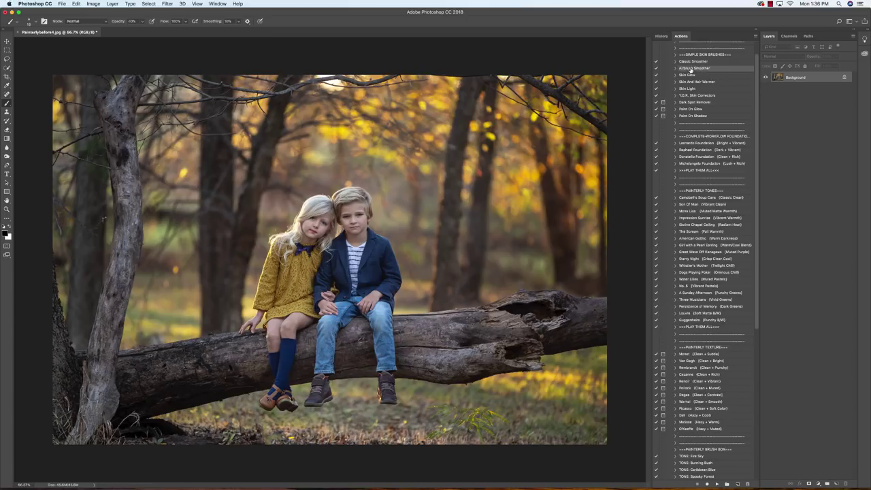
left_click(716, 483)
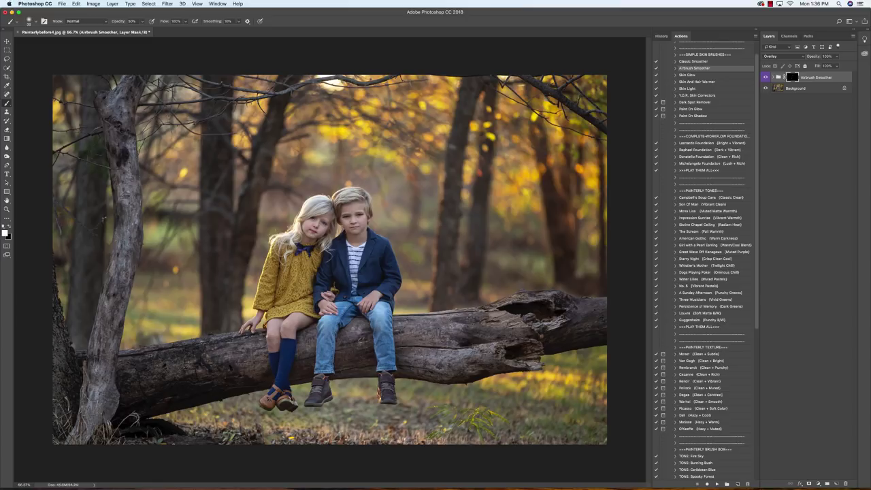
Run the Skin Glow action and set the brush opacity to 100%
left_click(694, 77)
left_click(715, 484)
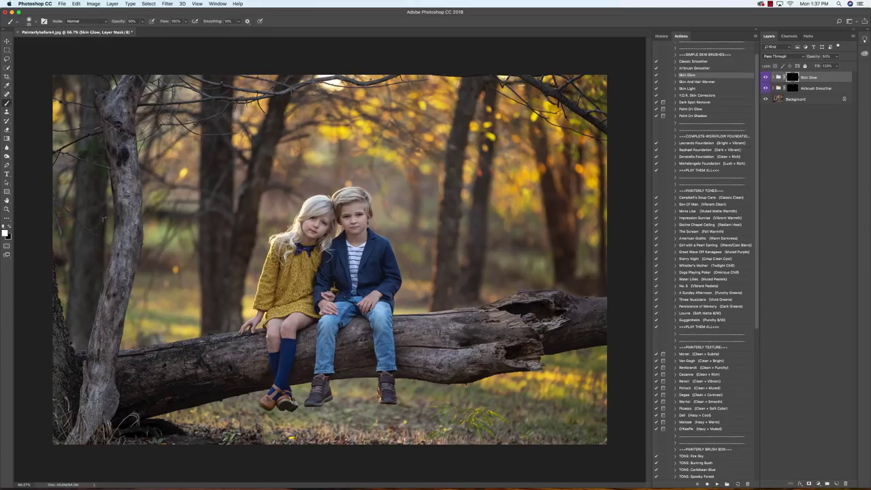
type("100")
key("Return")
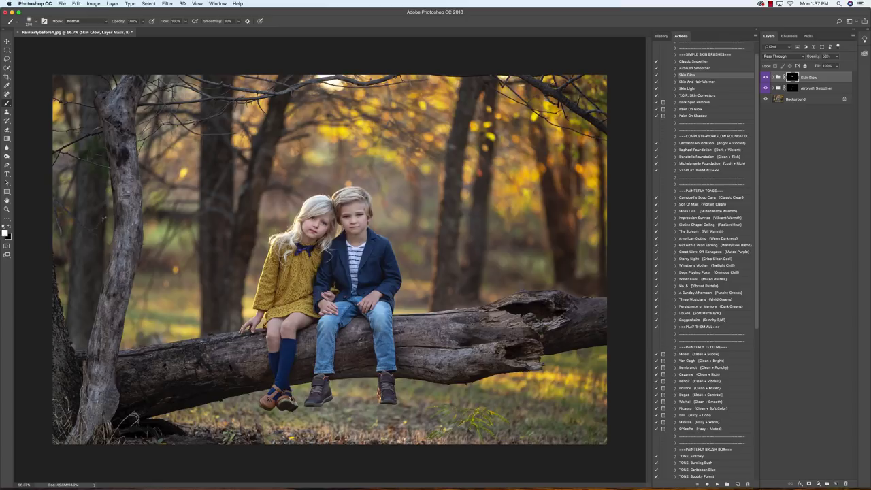
With a smaller brush, paint the glow onto the boy's hand, the girl's knee and the girl's hand
key("bracketleft")
key("bracketleft")
key("bracketleft")
left_click_drag(374, 294, 378, 301)
mouse_move(285, 323)
left_mouse_down()
mouse_move(290, 328)
mouse_move(275, 326)
left_mouse_up()
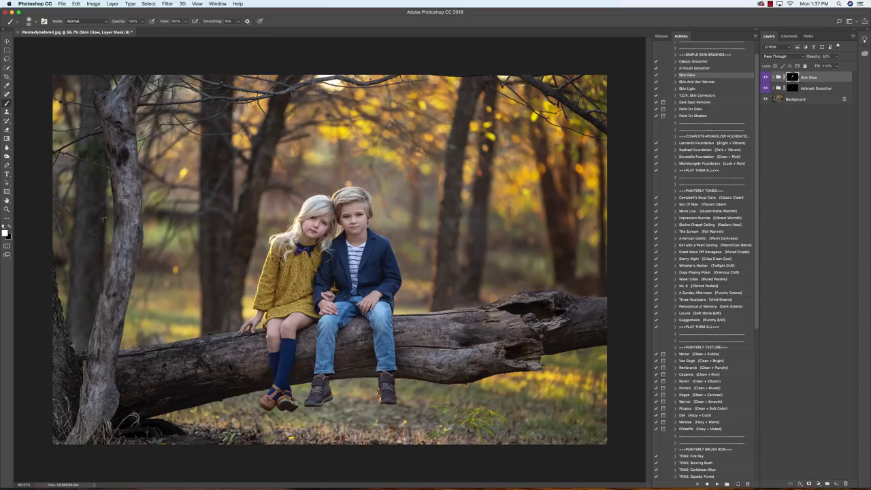
left_click_drag(246, 321, 252, 325)
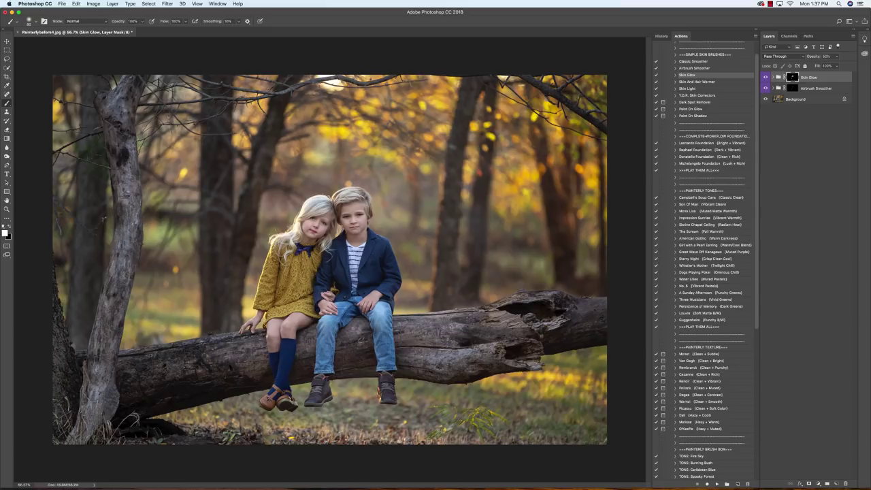
Run Skin And Hair Warmer and paint it at 15% opacity onto the boy's hand and girl's knee
left_click(693, 82)
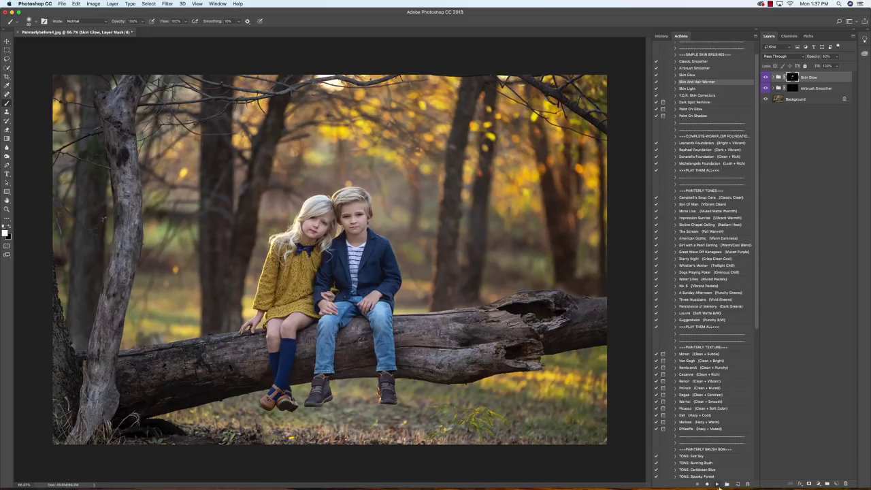
left_click(717, 484)
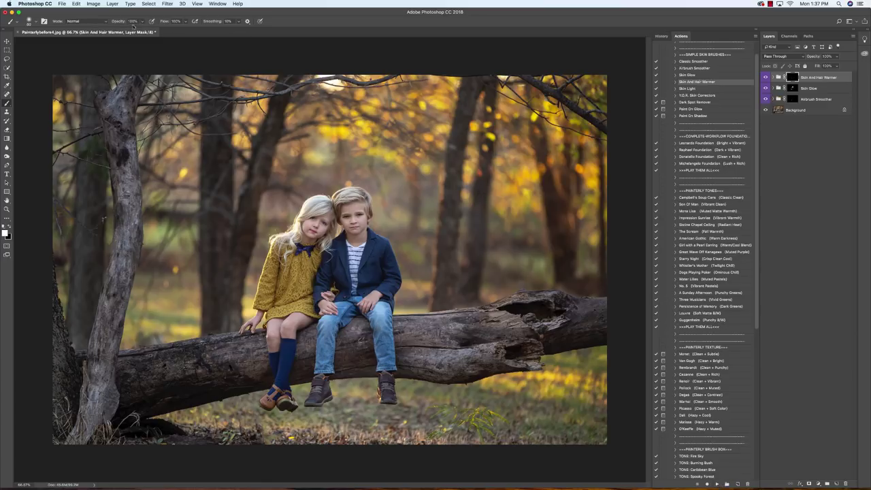
type("15")
left_click(357, 290)
left_click(272, 323)
Run Paint On Glow, accepting the flatten and dodge prompts, and lower Dodge exposure to 5%
left_click(691, 111)
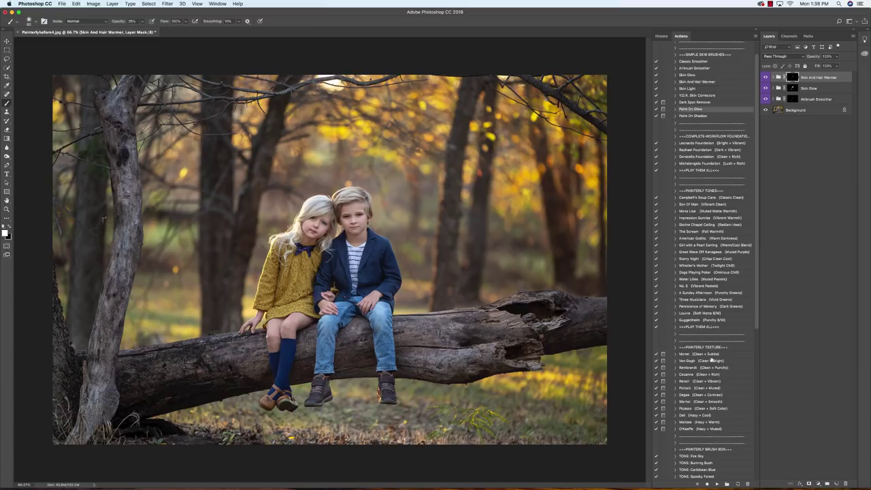
left_click(715, 485)
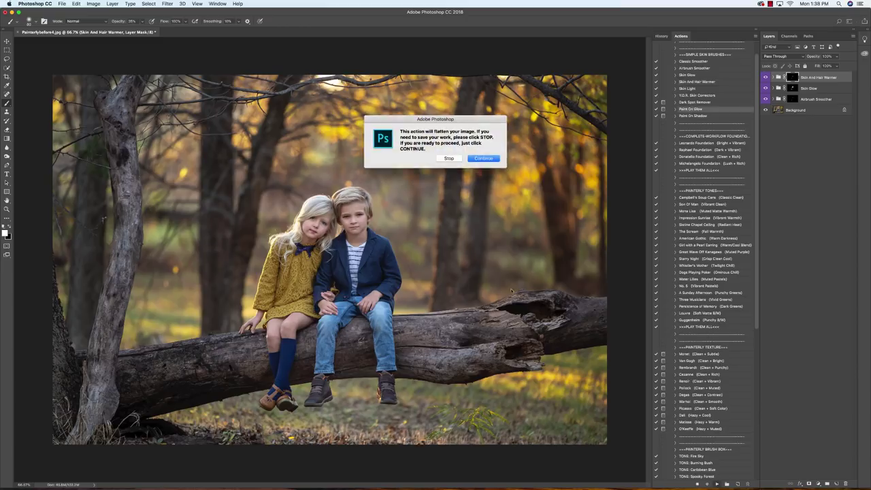
left_click(484, 159)
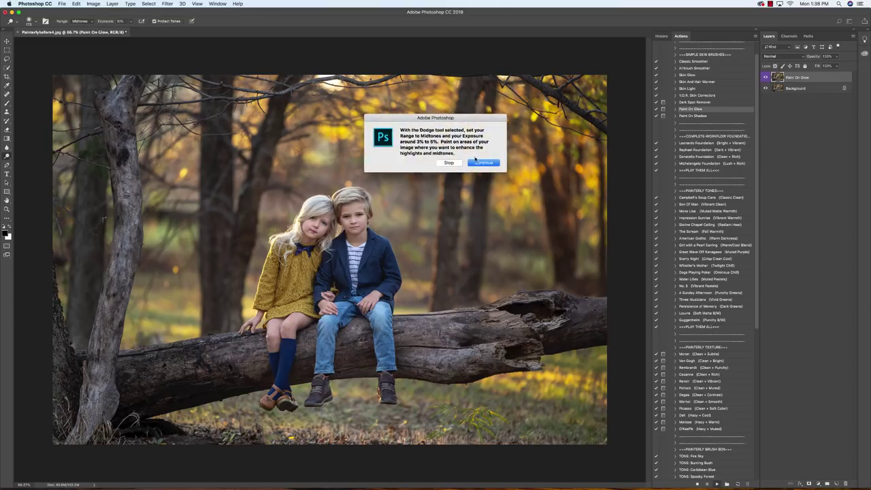
left_click(483, 163)
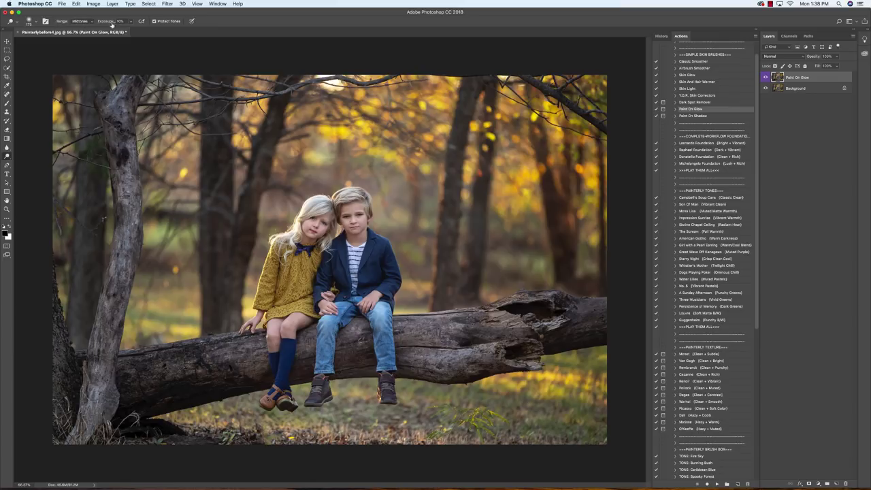
left_click_drag(113, 25, 94, 24)
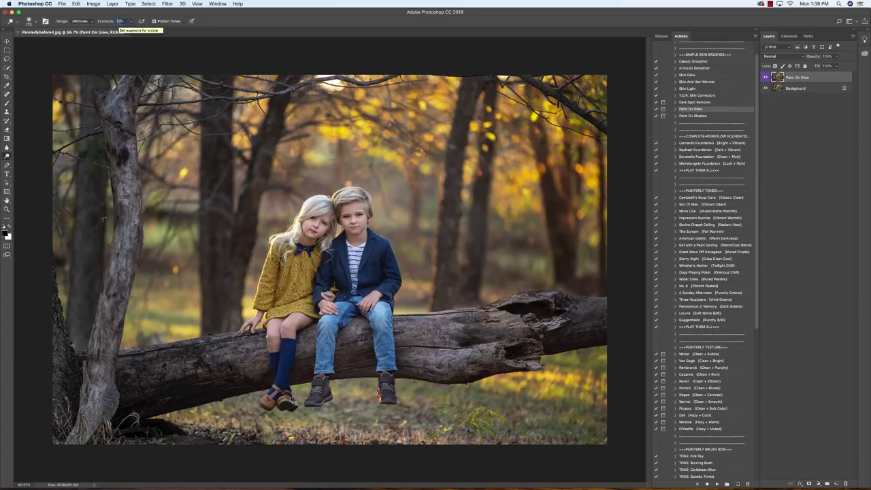
type("1")
key("super+plus")
key("super+plus")
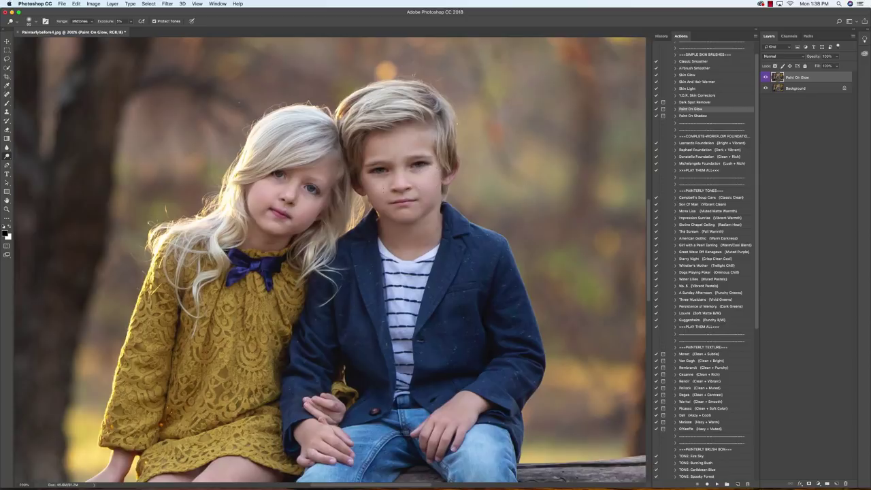
key("super+minus")
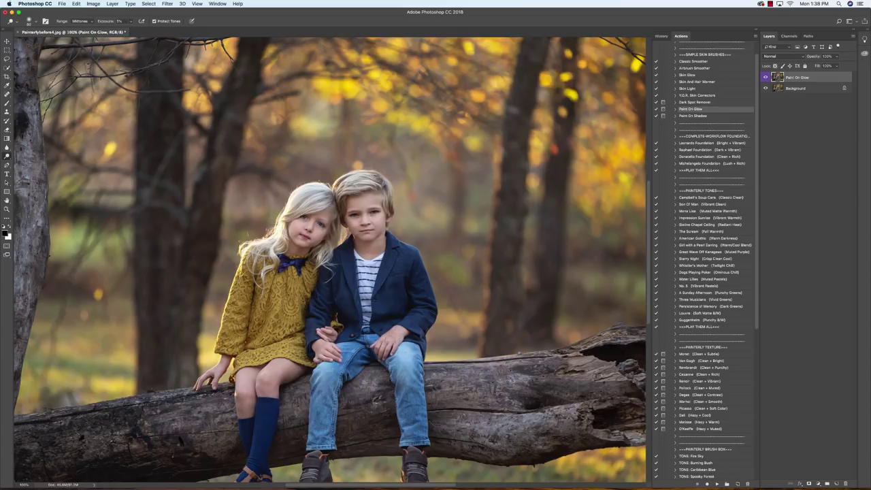
key("bracketleft")
Dodge the girl's knee on the Paint On Glow layer, then enlarge the brush slightly
scroll(332, 260, "down", 3)
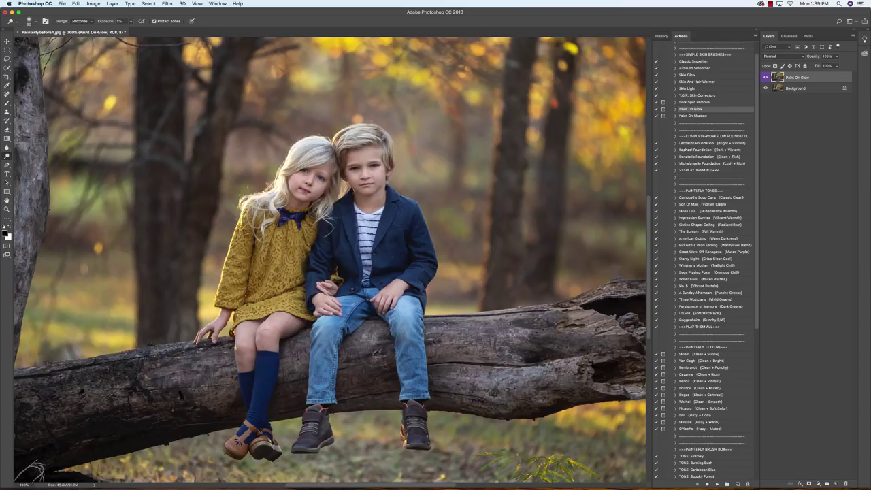
left_click_drag(270, 325, 283, 321)
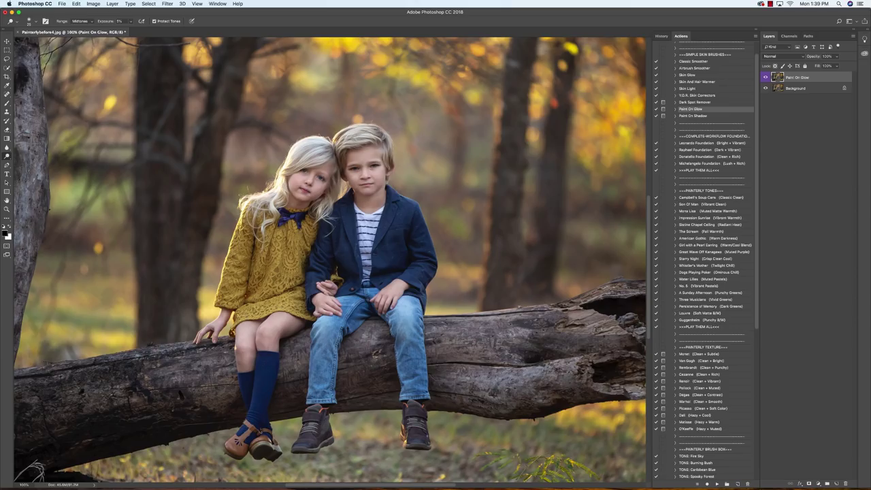
scroll(332, 260, "up", 2)
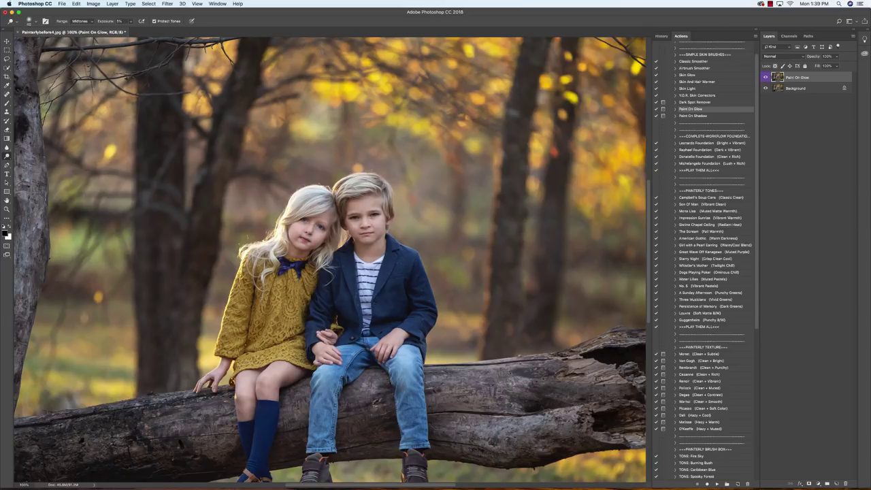
key("bracketright")
key("bracketright")
Raise the Dodge exposure in the options bar and set the brush size to 20
key("Return")
type("25")
key("BackSpace")
scroll(323, 203, "down", 2)
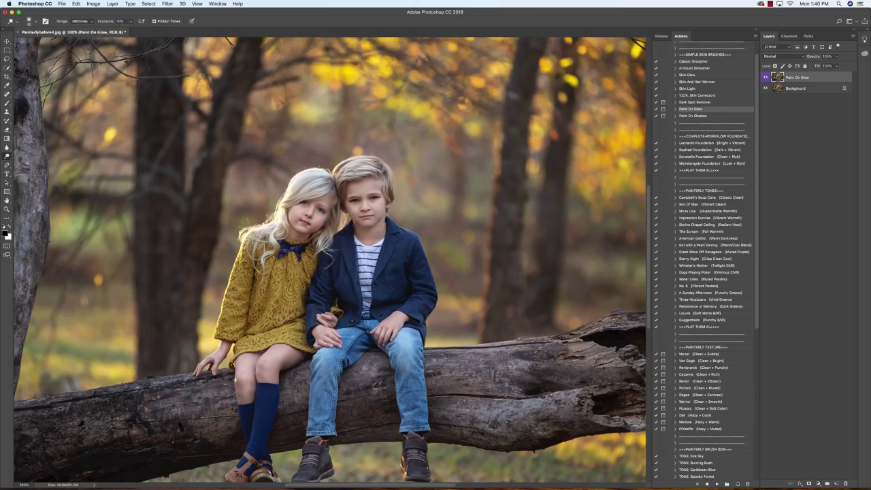
key("]")
Dodge the girl's arm, dress edge and the dress hem near her knee
scroll(330, 259, "down", 3)
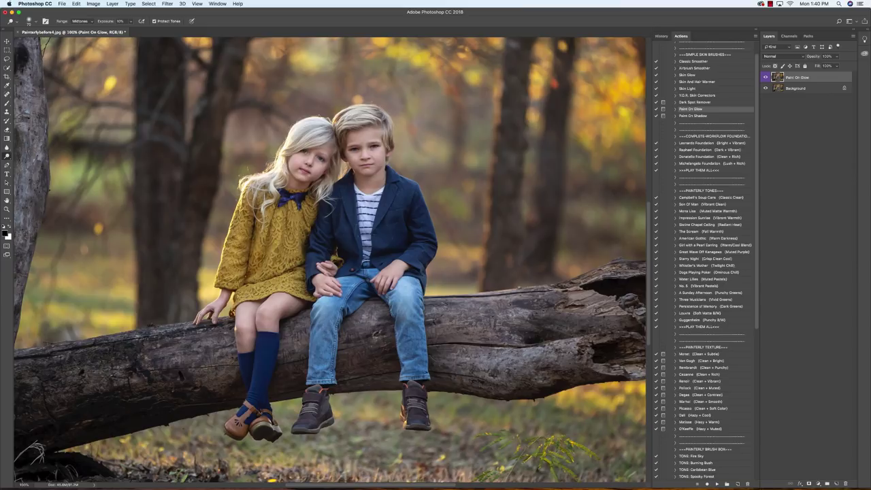
mouse_move(299, 256)
left_mouse_down()
mouse_move(299, 222)
mouse_move(313, 219)
left_mouse_up()
left_click(249, 290)
scroll(252, 299, "down", 5)
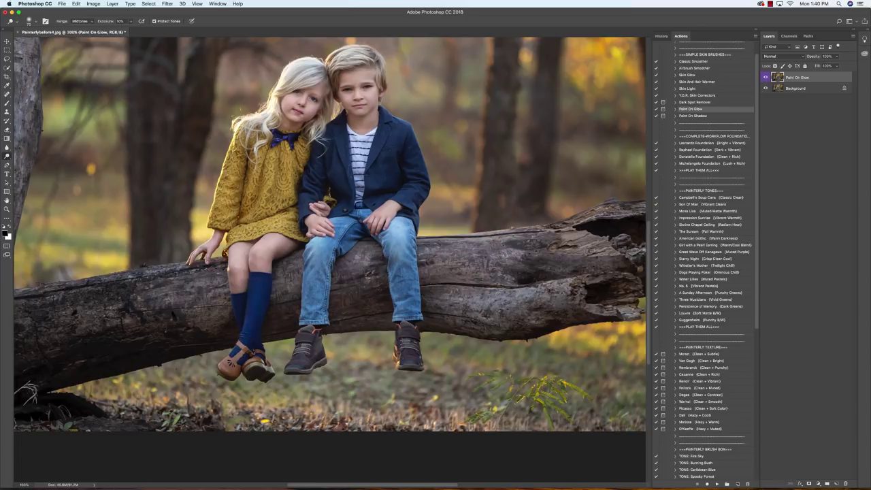
Dodge the girl's shoes and shin, then several spots on the boy's left shoe
left_click(226, 366)
left_click(251, 363)
left_click_drag(237, 267, 237, 285)
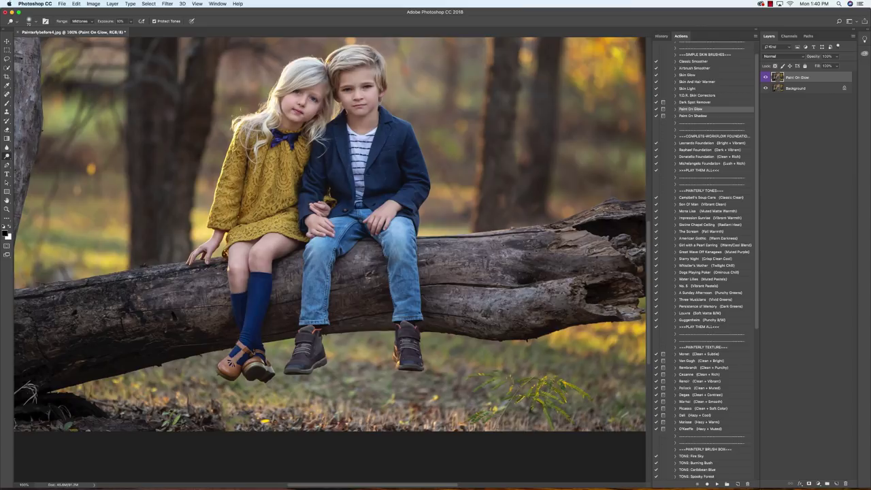
left_click(303, 348)
left_click_drag(303, 344, 302, 362)
left_click(304, 332)
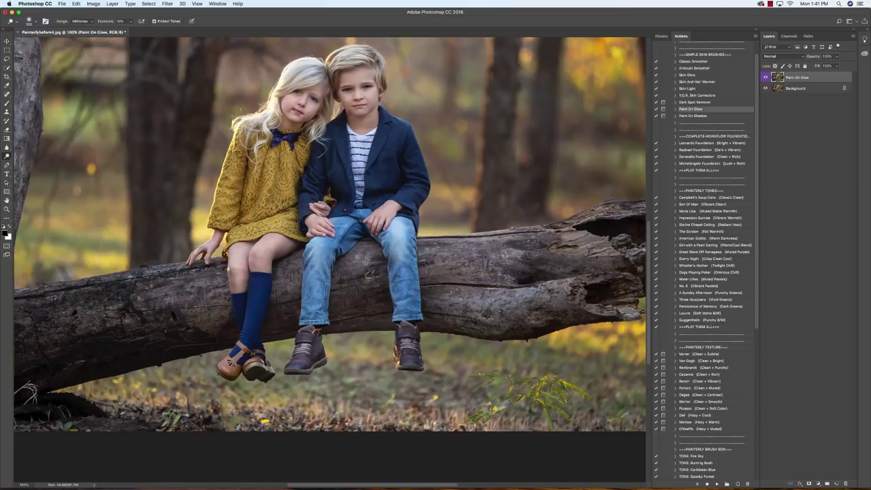
scroll(409, 269, "up", 5)
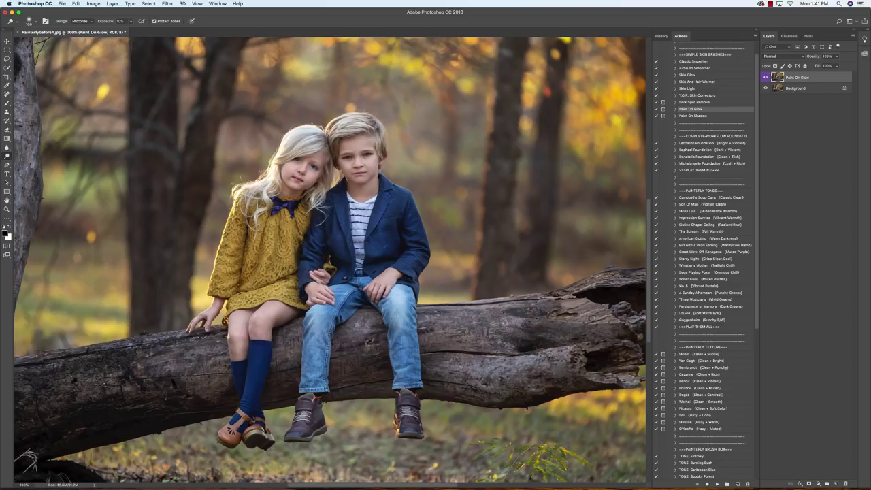
scroll(363, 209, "up", 1)
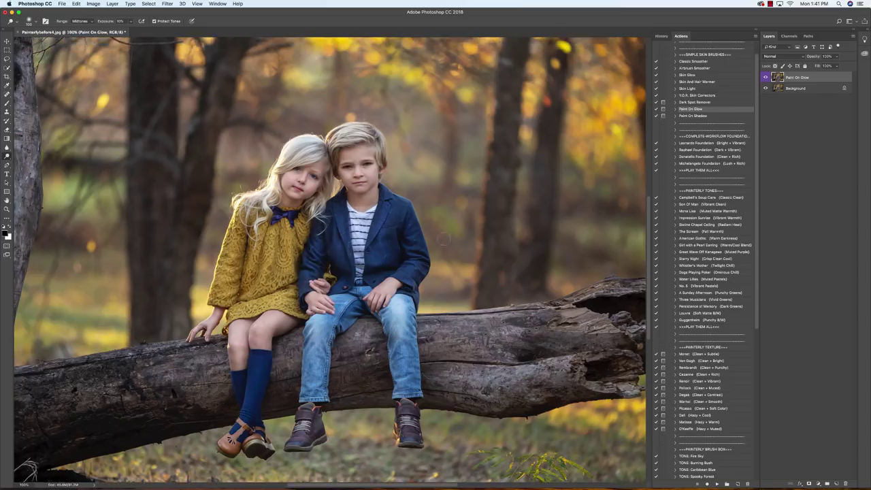
key("super+equal")
scroll(444, 239, "up", 5)
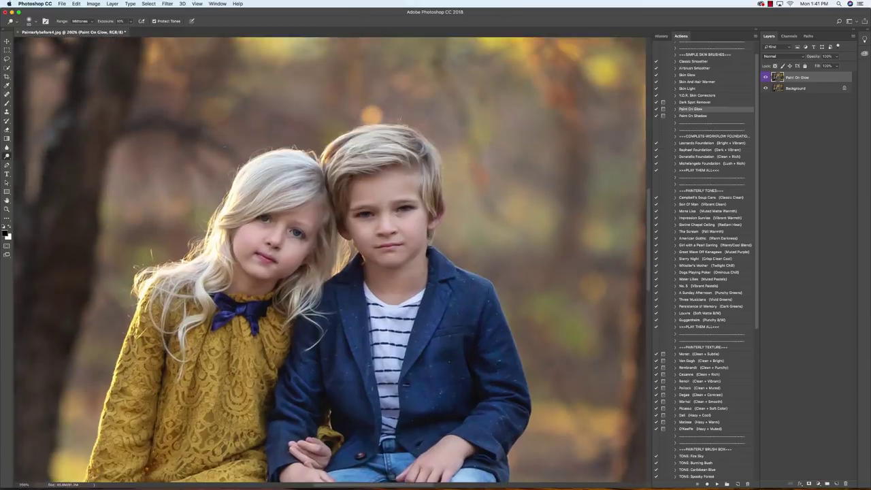
key("]")
key("super+0")
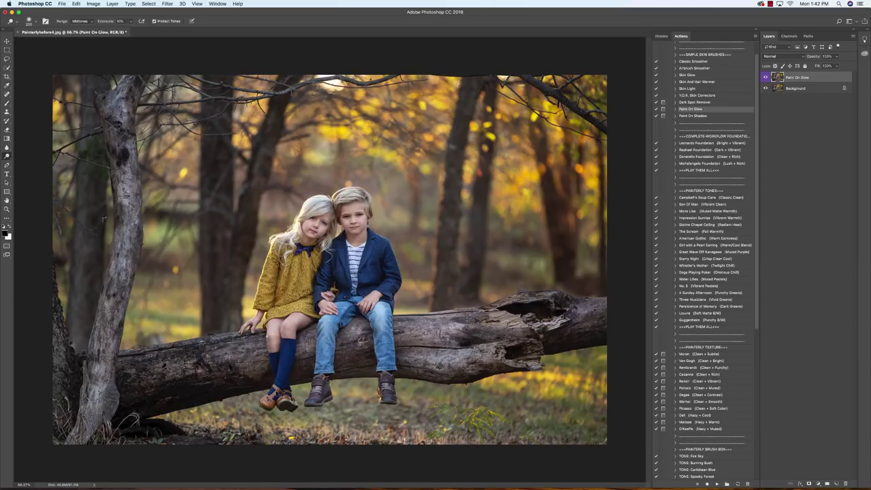
Hide and reshow the Paint On Glow layer to compare, then select the Paint On Shadow action
left_click(766, 77)
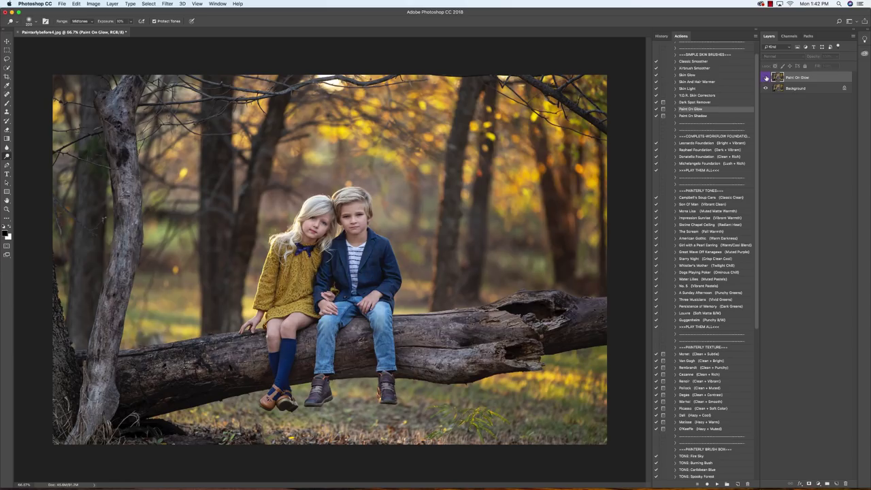
left_click(766, 77)
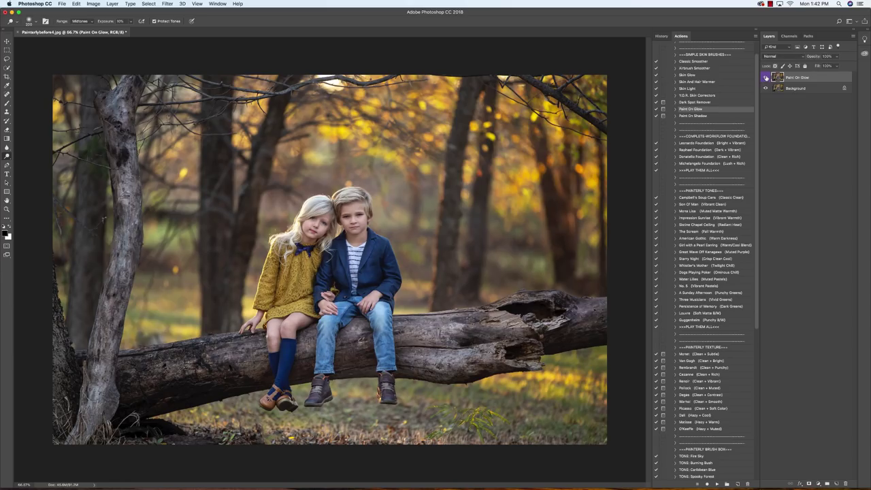
scroll(710, 132, "up", 1)
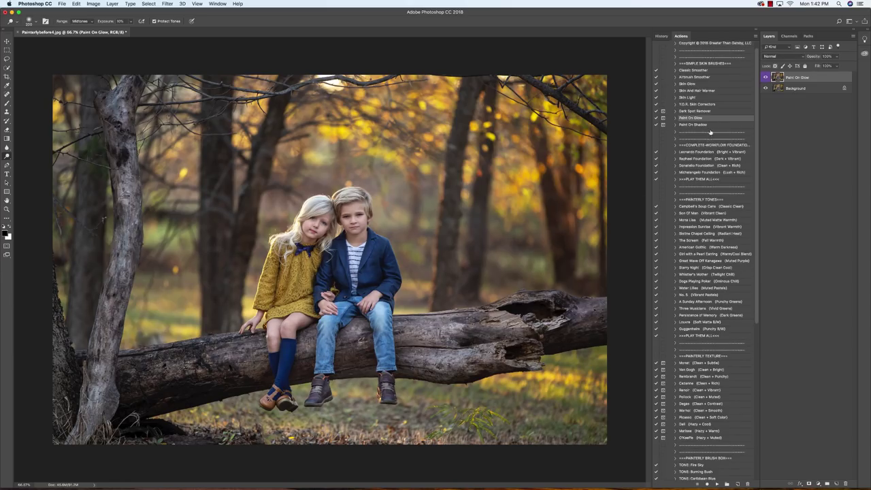
left_click(705, 126)
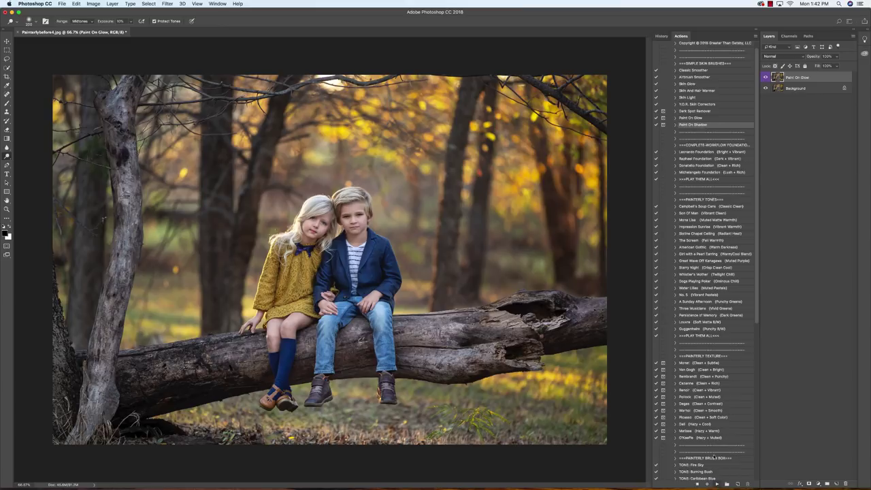
Run the Paint On Shadow action, continuing past its messages
left_click(717, 483)
key("Return")
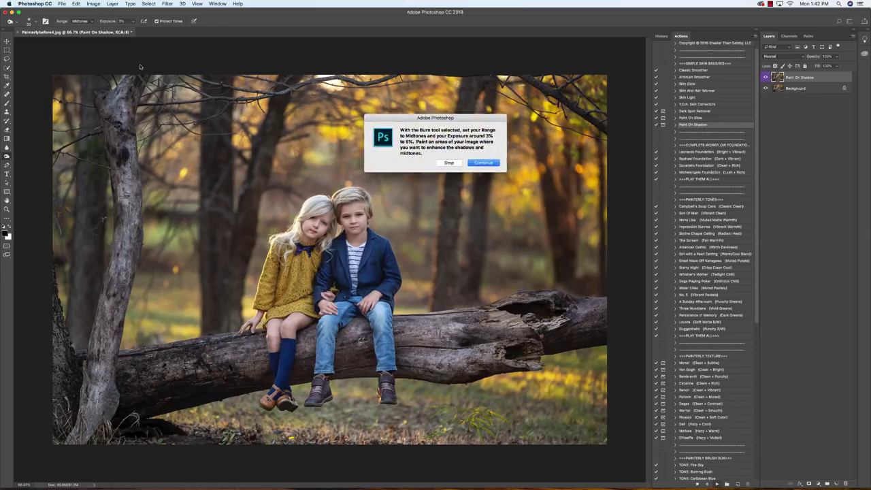
left_click(495, 162)
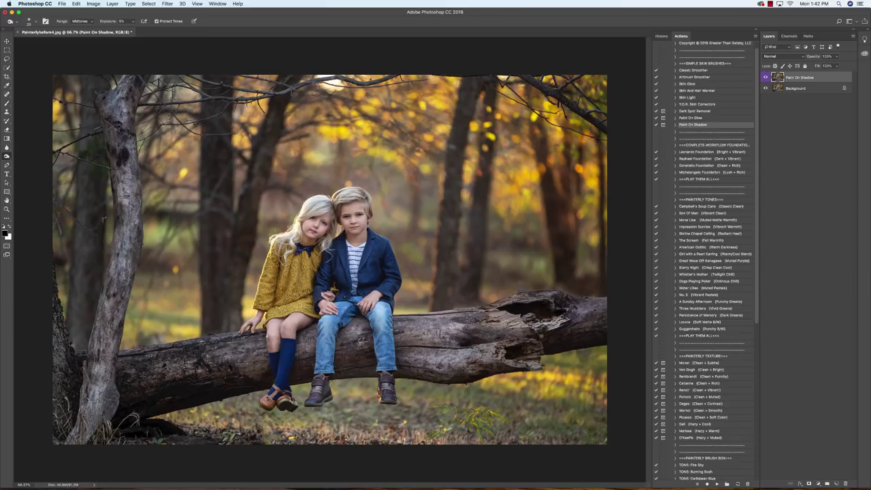
Zoom in on the children, resize the Burn brush, and fit the photo back on screen
key("super+equal")
key("super+equal")
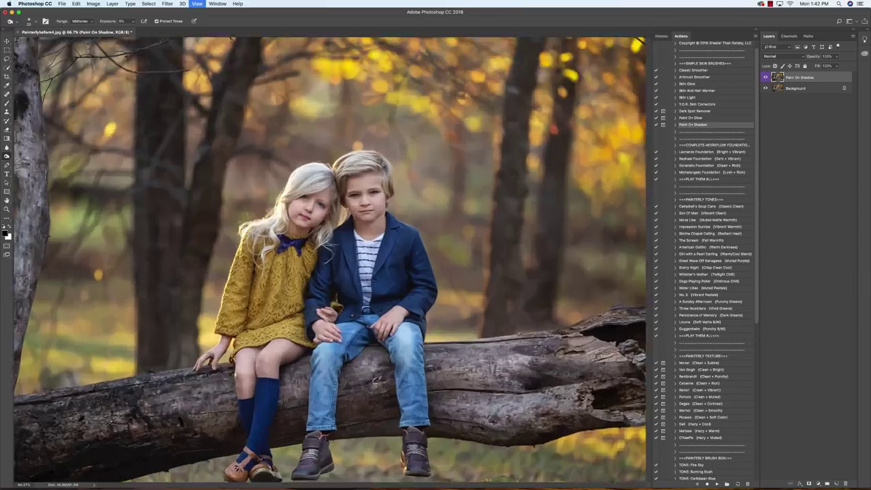
scroll(330, 260, "up", 1)
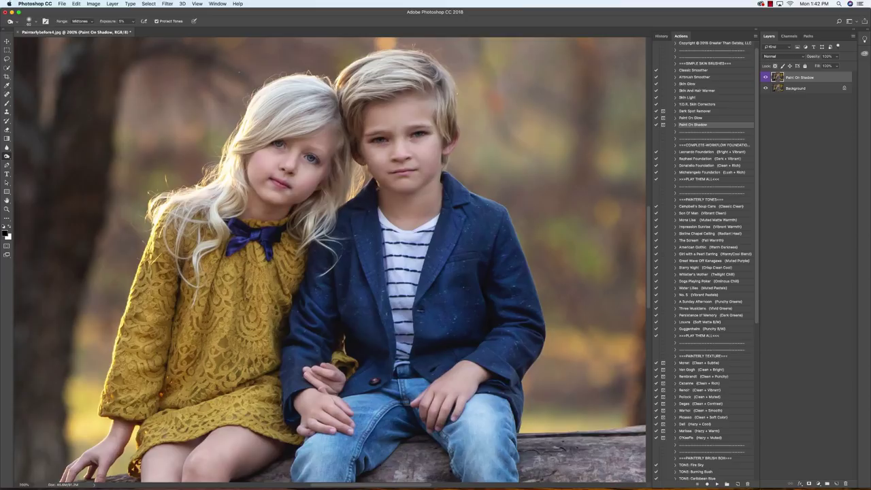
key("bracketleft")
key("super+0")
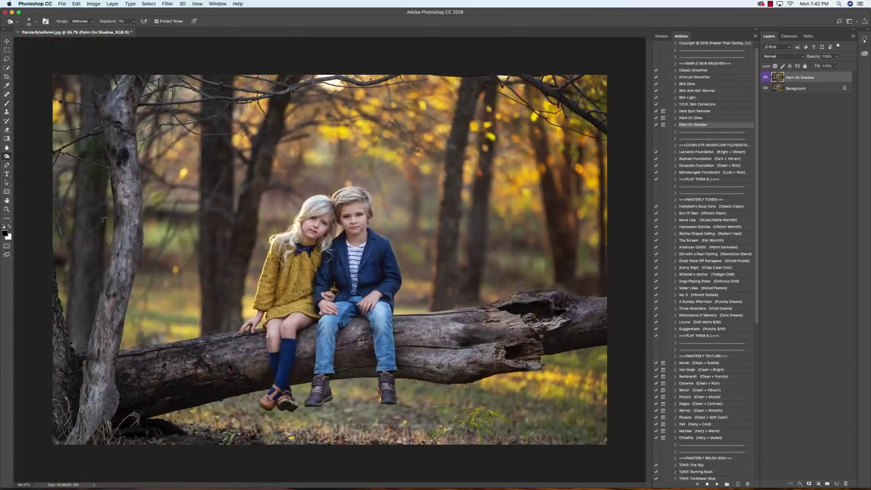
key("bracketright")
Merge the Paint On Shadow layer down into Background and select the Donatello Foundation action
left_click(112, 3)
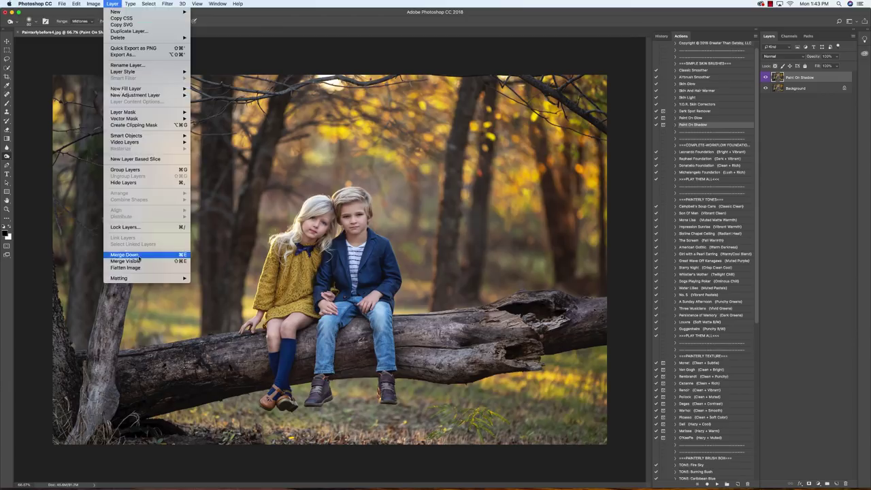
left_click(143, 259)
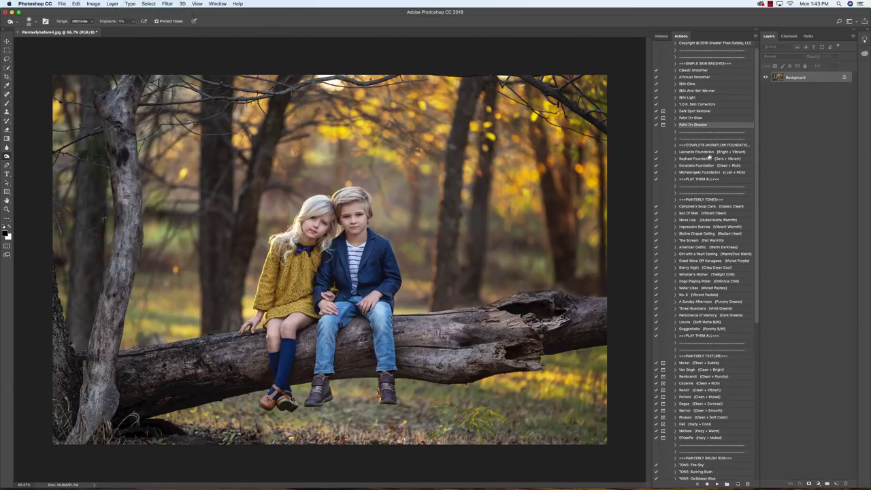
scroll(710, 158, "down", 2)
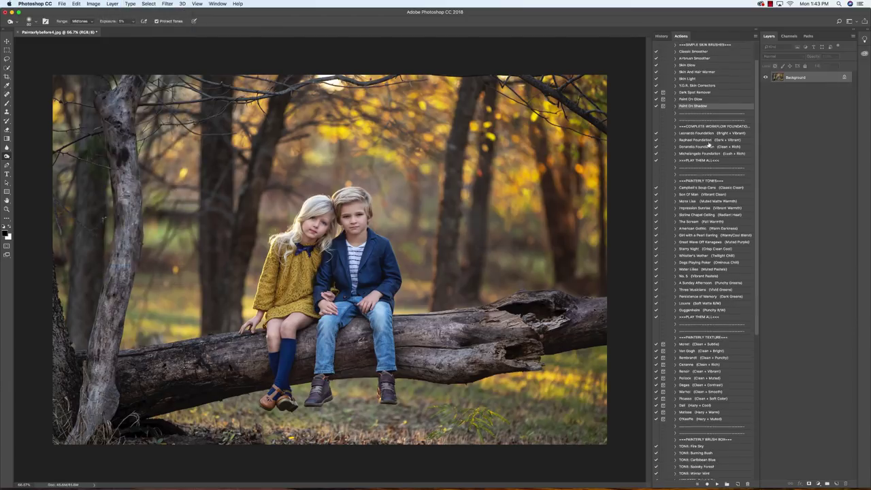
left_click(705, 147)
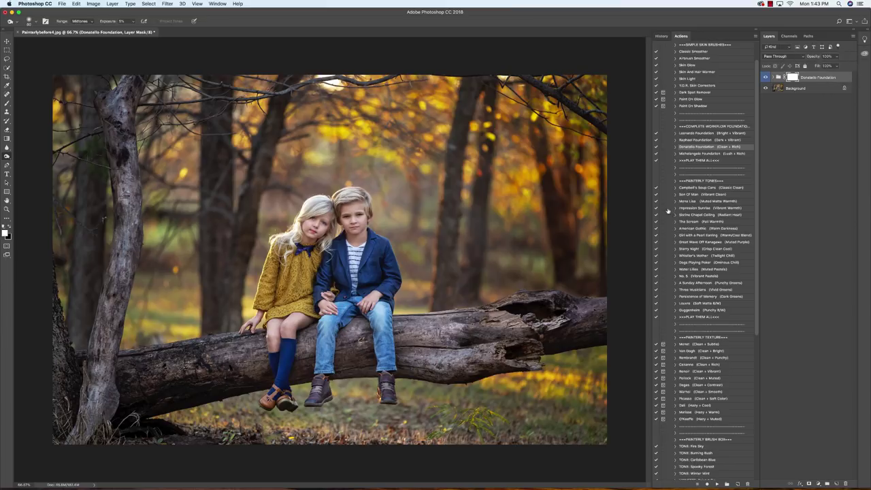
scroll(709, 246, "down", 1)
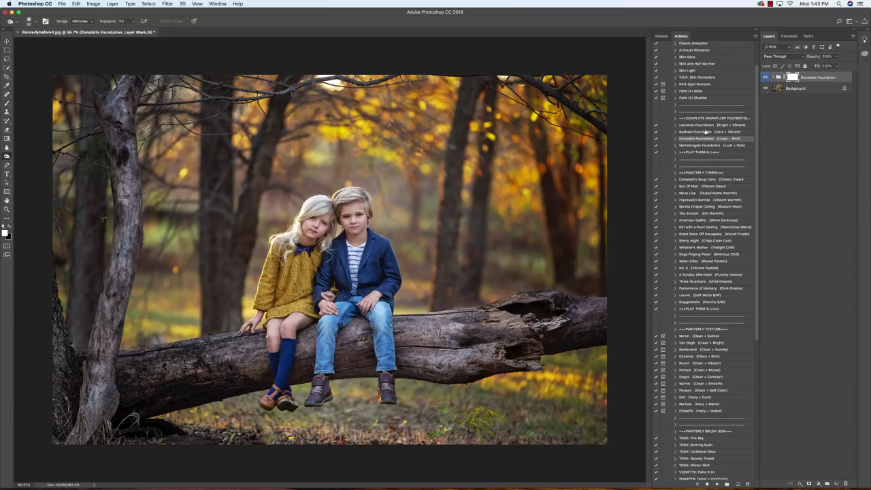
Run Impression Sunrise and set its group opacity to 20%
left_click(710, 202)
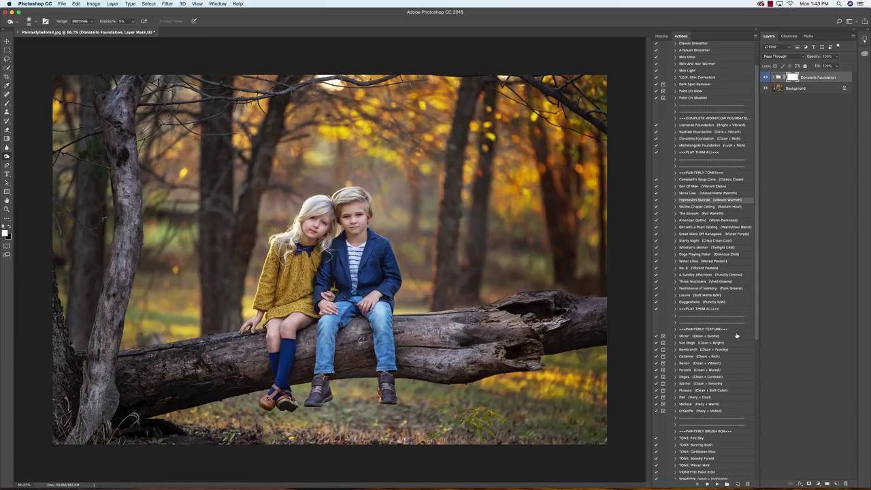
left_click(716, 485)
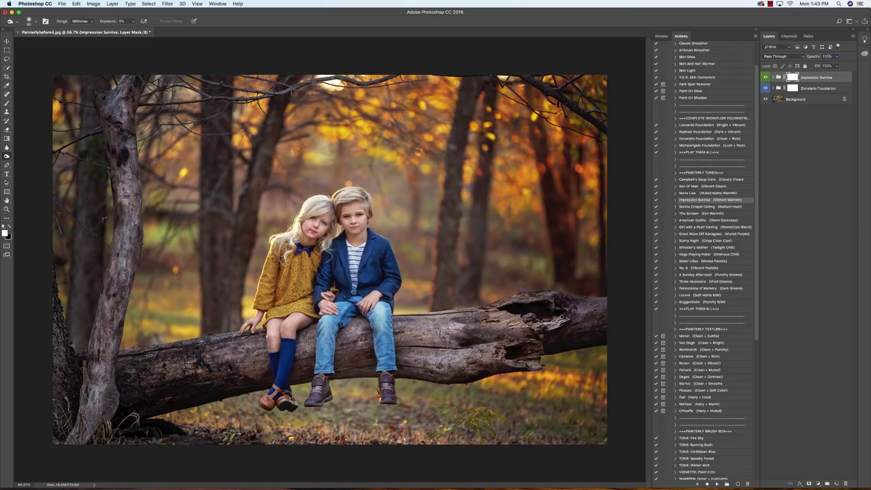
left_click(826, 56)
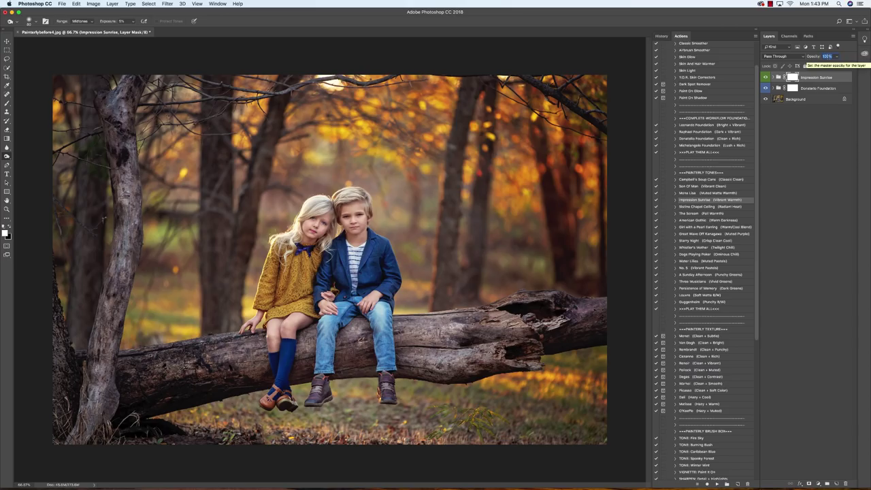
type("20")
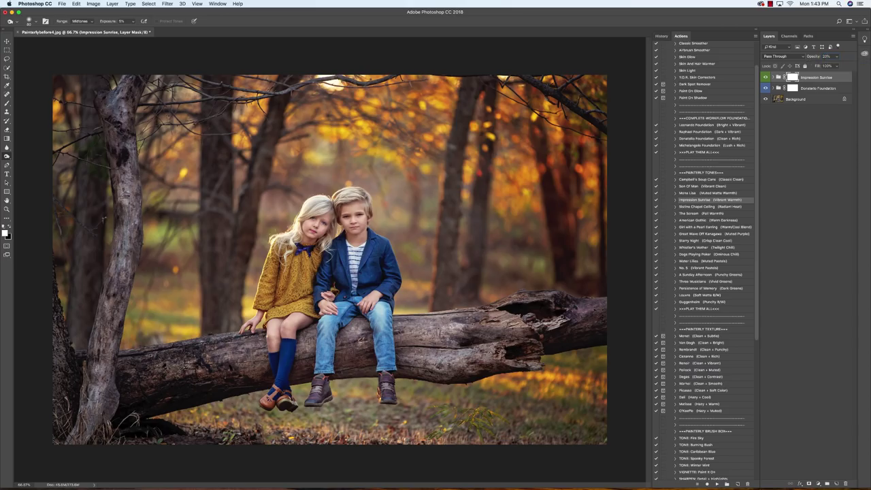
scroll(711, 218, "down", 3)
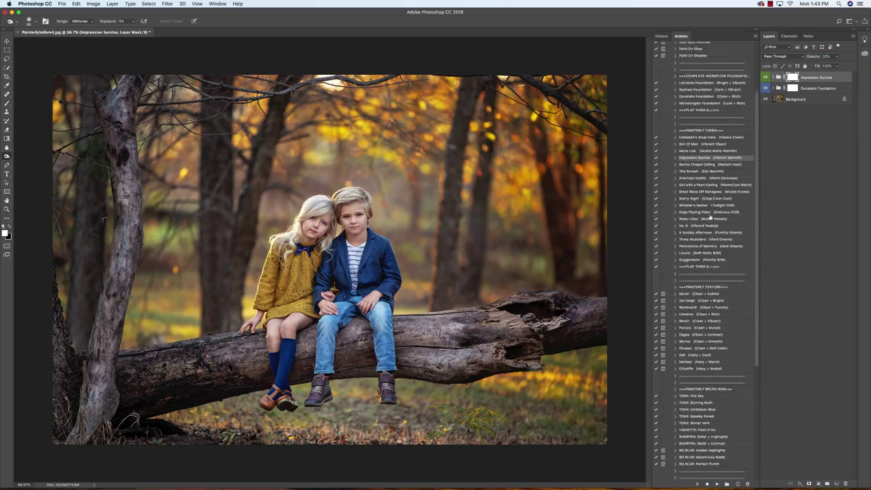
scroll(711, 324, "down", 3)
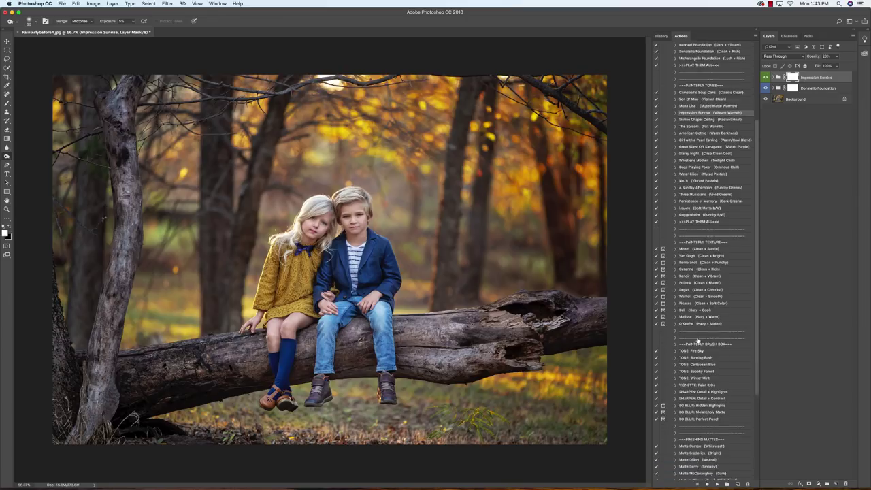
scroll(698, 341, "down", 2)
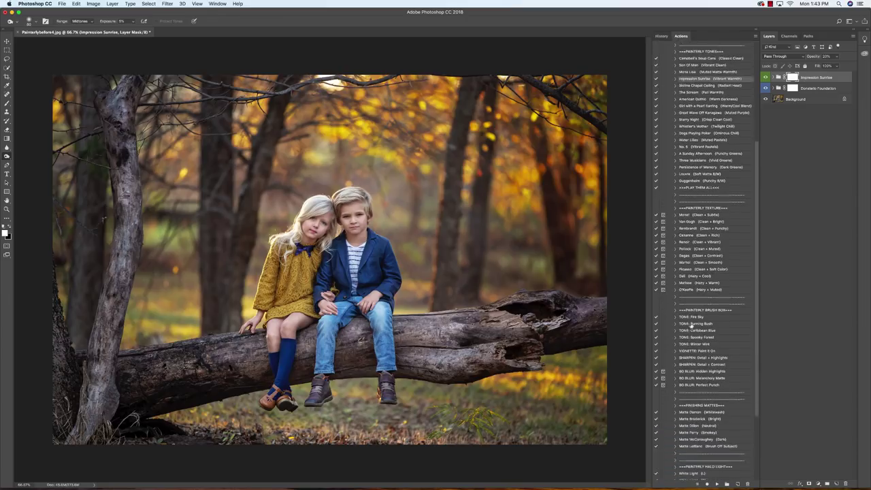
Run TONE: Fire Sky and paint its mask at 100% brush opacity over the treetops
left_click(691, 317)
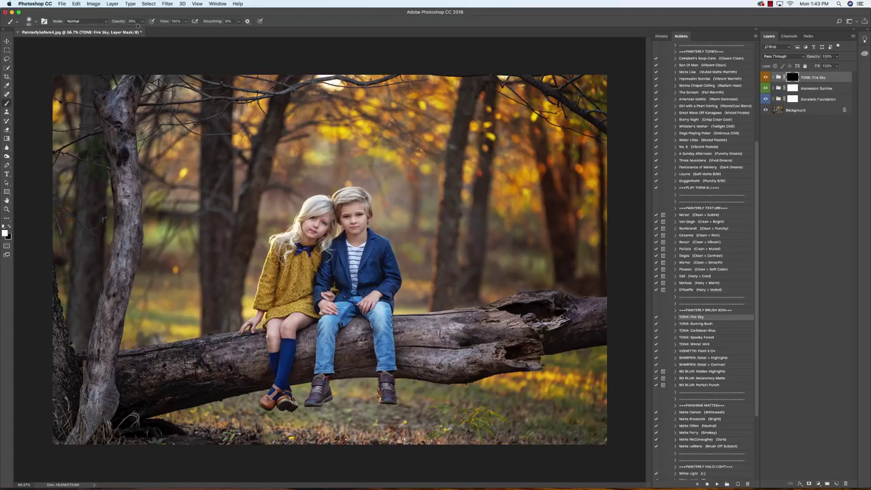
left_click(130, 21)
type("100")
left_click_drag(311, 63, 333, 87)
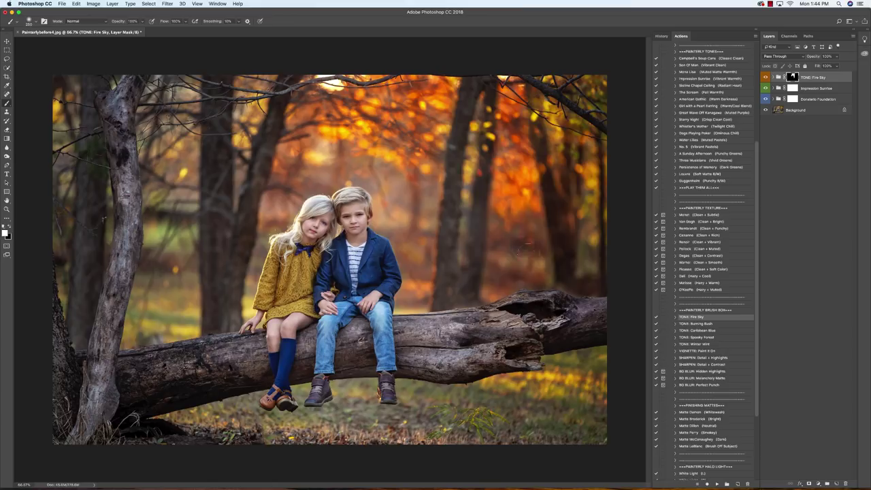
Paint more Fire Sky orange onto the mask across the woodland background
mouse_move(579, 242)
left_mouse_down()
mouse_move(599, 242)
mouse_move(588, 155)
left_mouse_up()
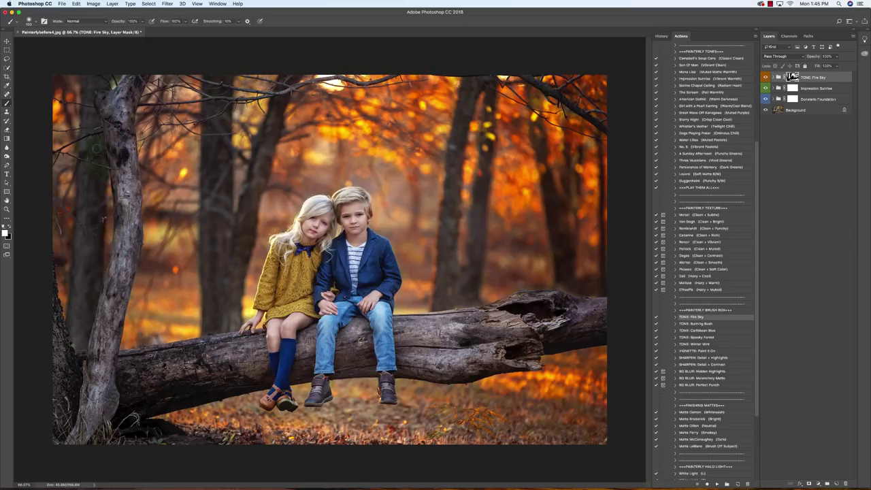
Set a size-100 black brush, checking the children up close before fitting the photo back
key("bracketright")
key("bracketright")
key("bracketright")
left_click(11, 228)
key("super+1")
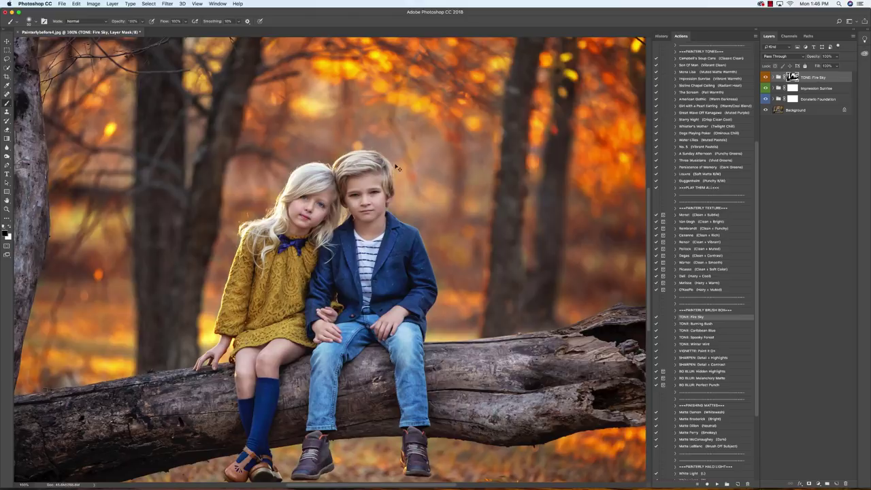
key("super+minus")
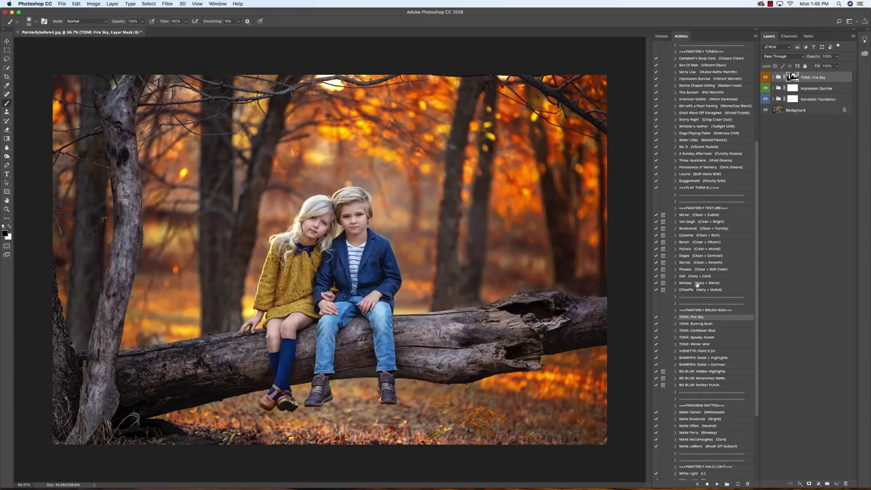
Run TONE: Burning Bush, paint its mask at 35% brush opacity, then zoom out
left_click(695, 324)
left_click(716, 483)
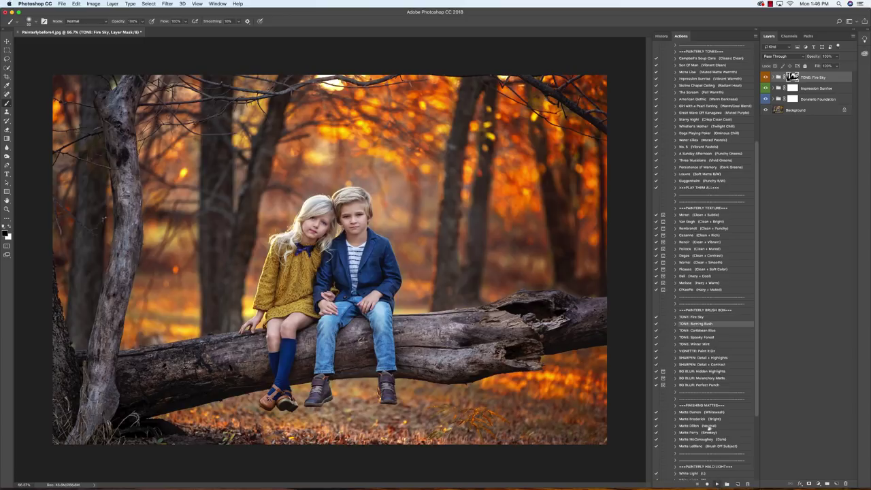
left_click(133, 21)
type("35")
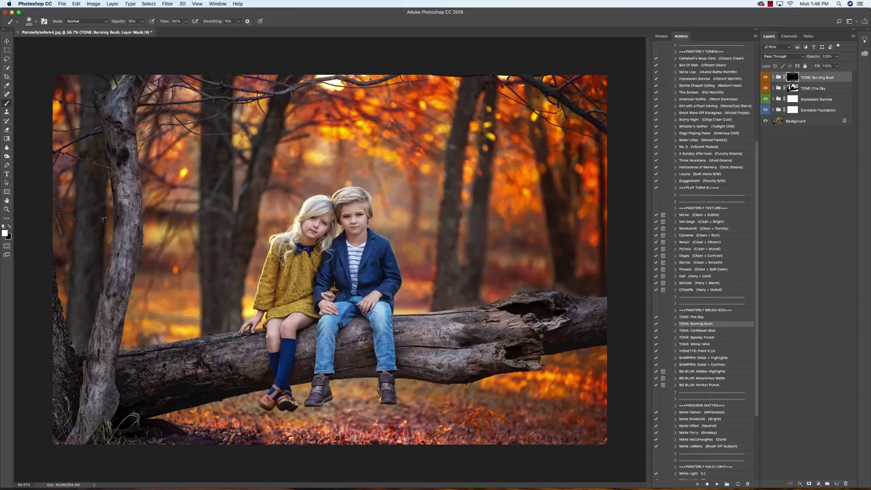
key("super+minus")
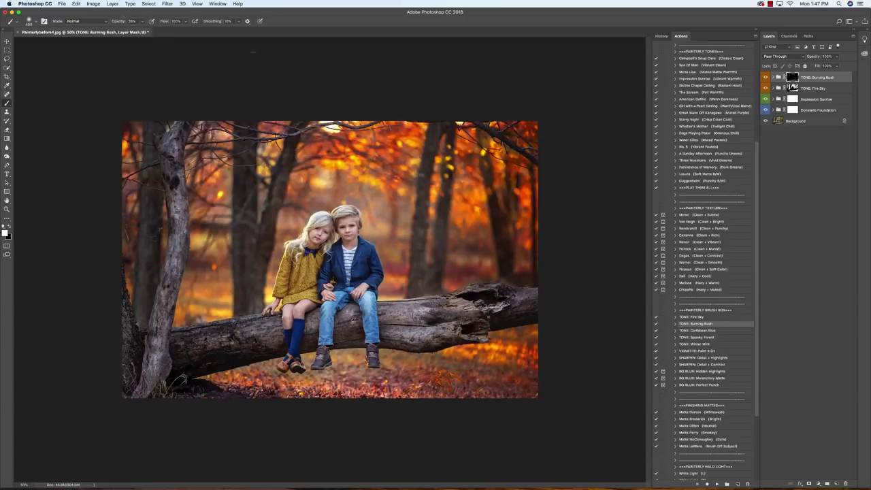
Flatten the image and add the Dali (Hazy + Cool) texture group at 60% opacity
left_click(112, 3)
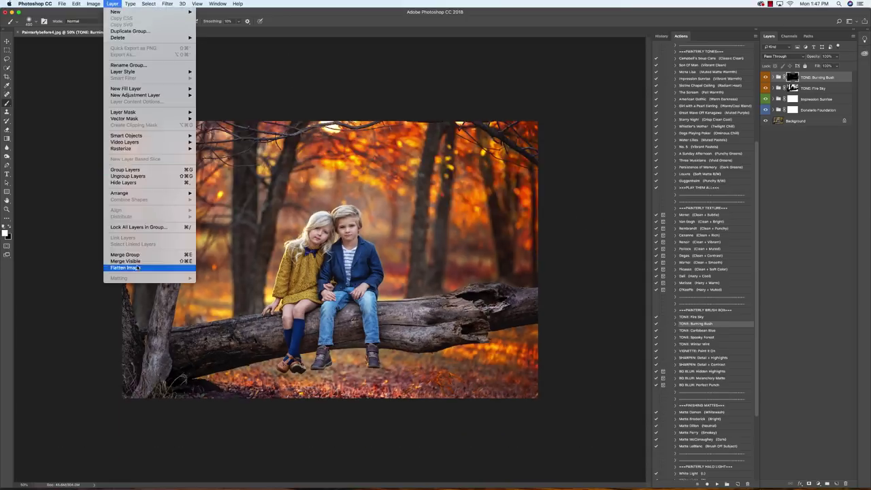
left_click(125, 267)
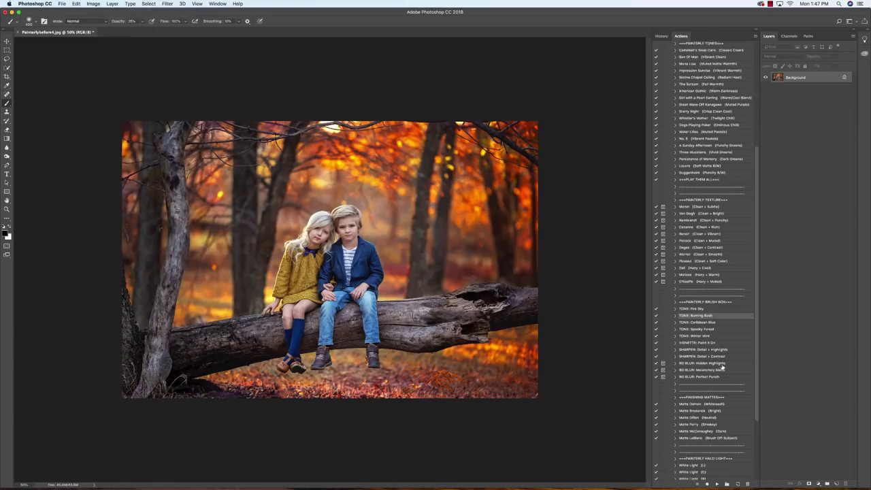
scroll(723, 367, "down", 3)
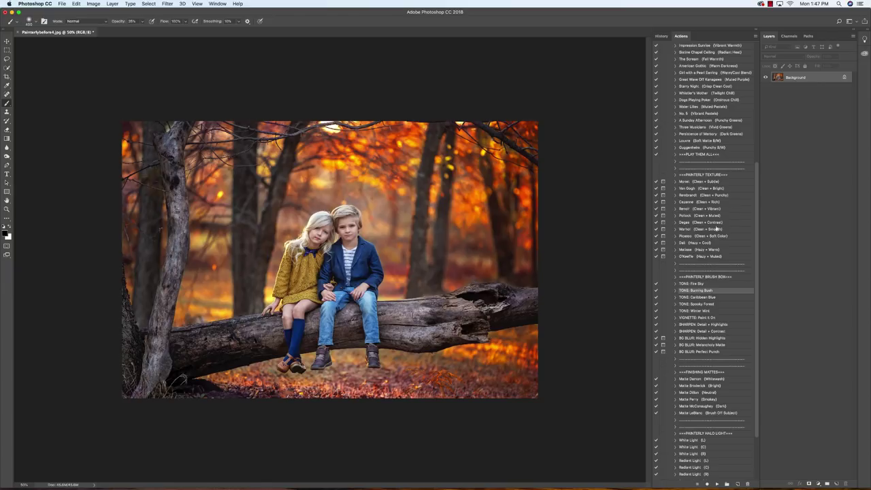
left_click(703, 243)
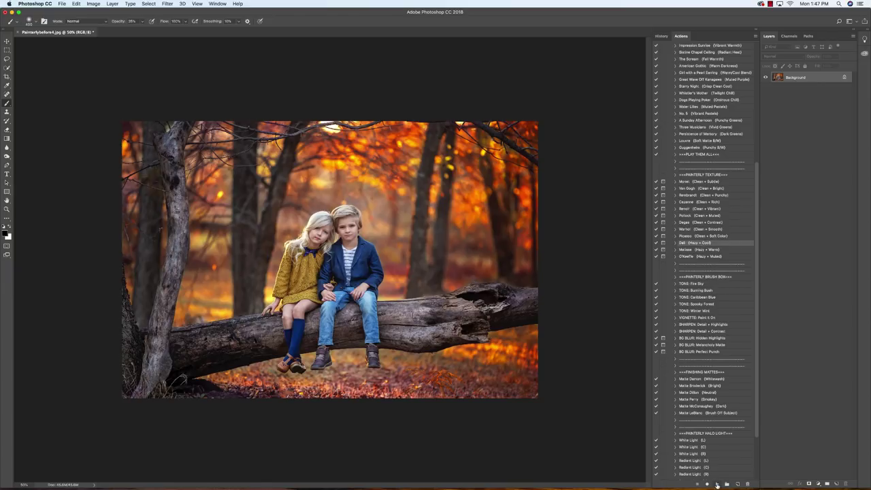
left_click(717, 483)
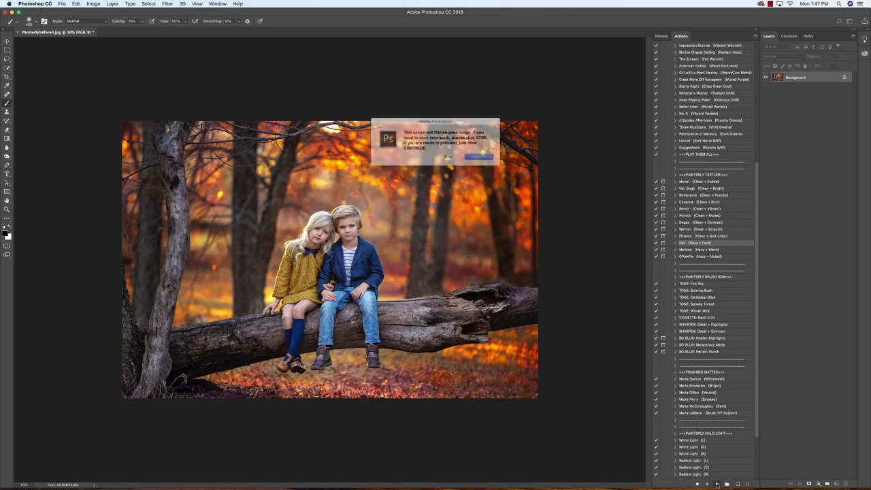
left_click(485, 159)
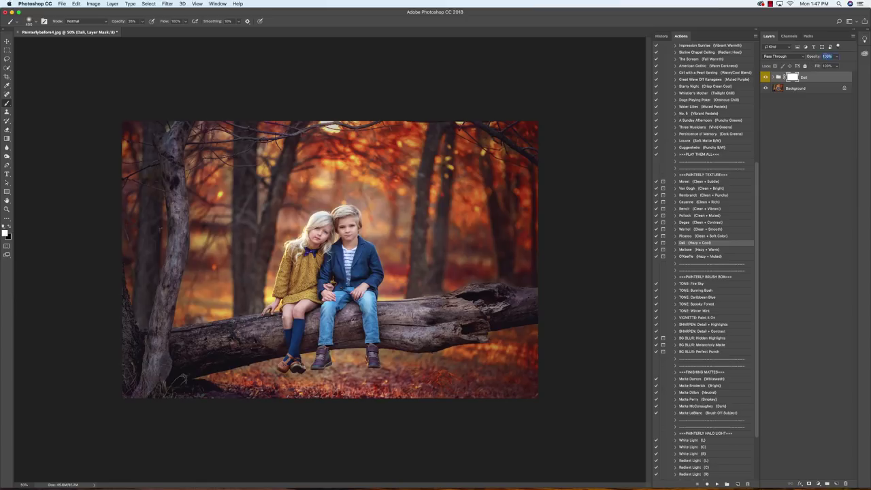
type("60")
key("Return")
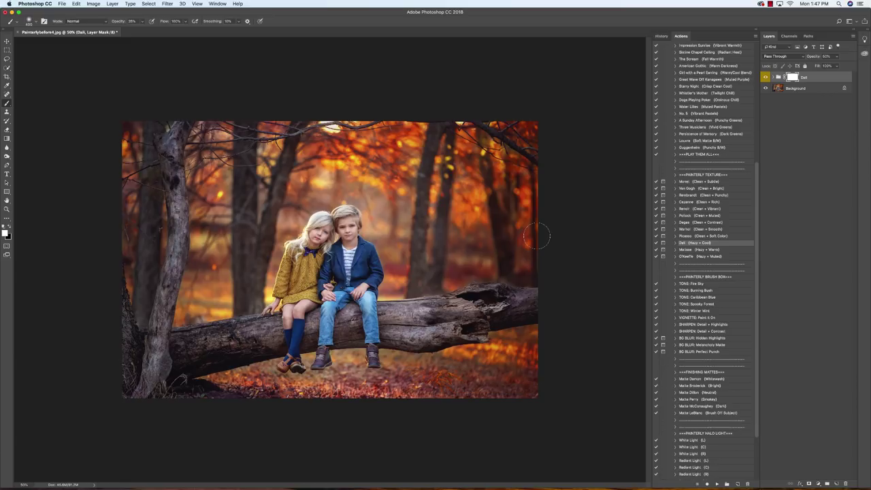
scroll(724, 355, "down", 3)
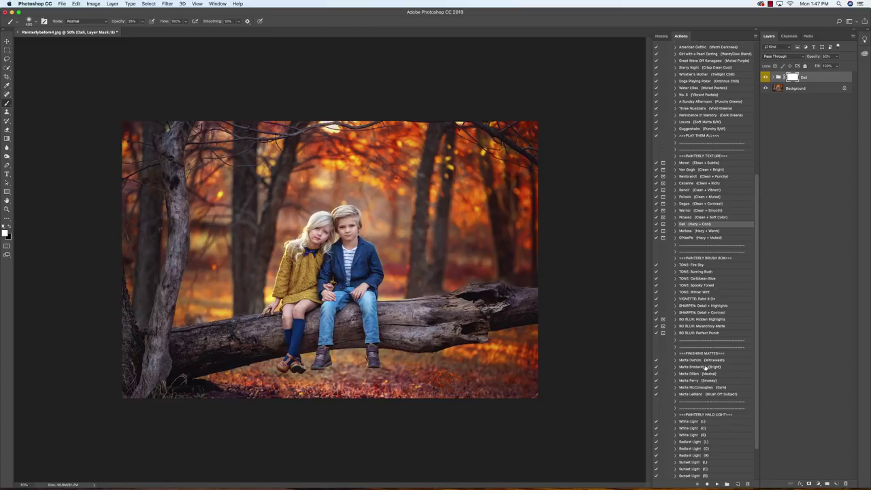
Add the Matte Dillon (Neutral) group at about 20% opacity and make black the foreground colour
left_click(701, 376)
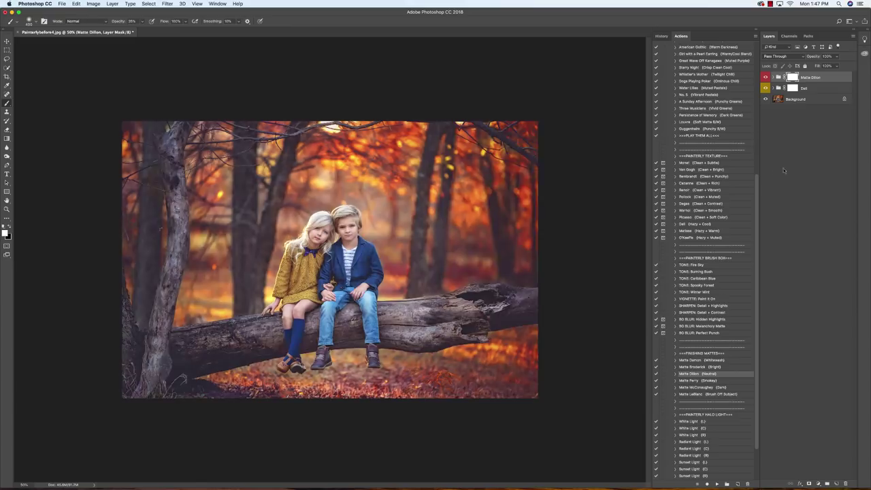
left_click(827, 56)
type("25")
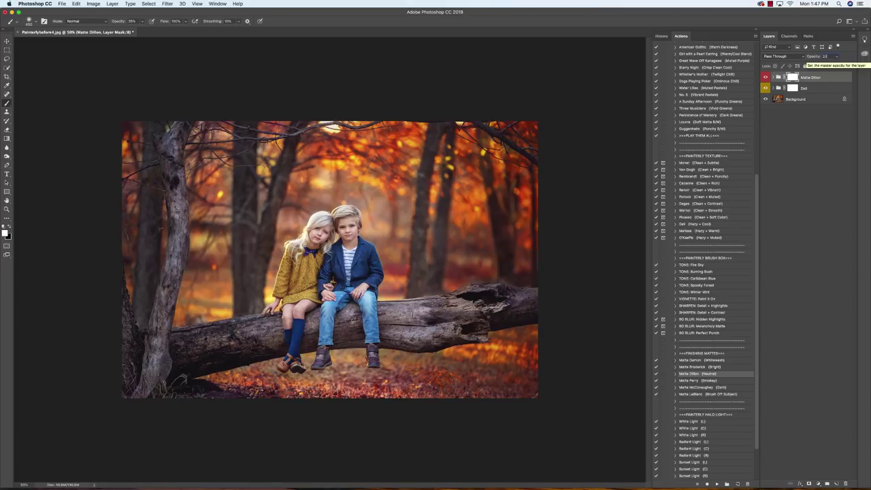
key("Return")
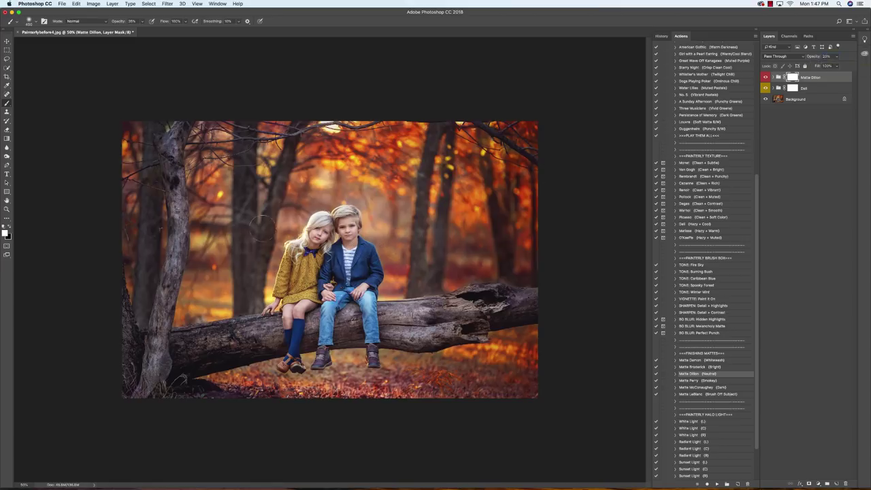
left_click(11, 228)
left_click(131, 21)
Lower the brush opacity and zoom to 100% on the children, ready to mask the matte
type("10")
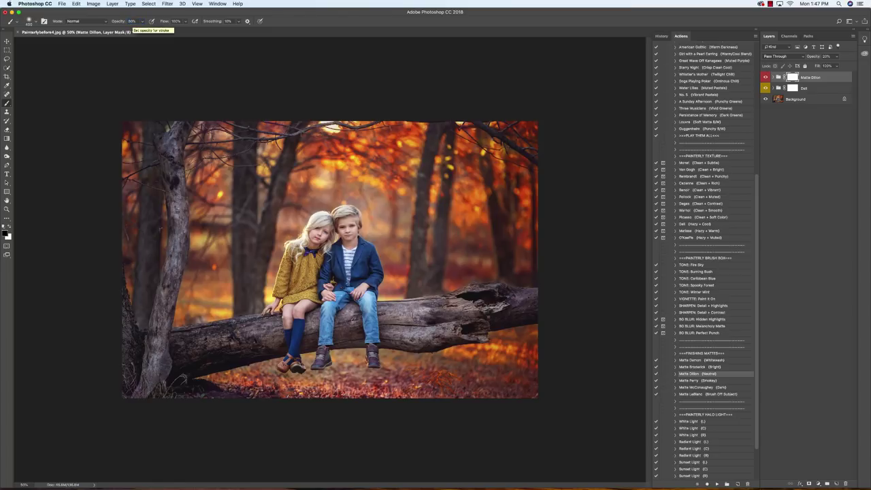
key("super+equal")
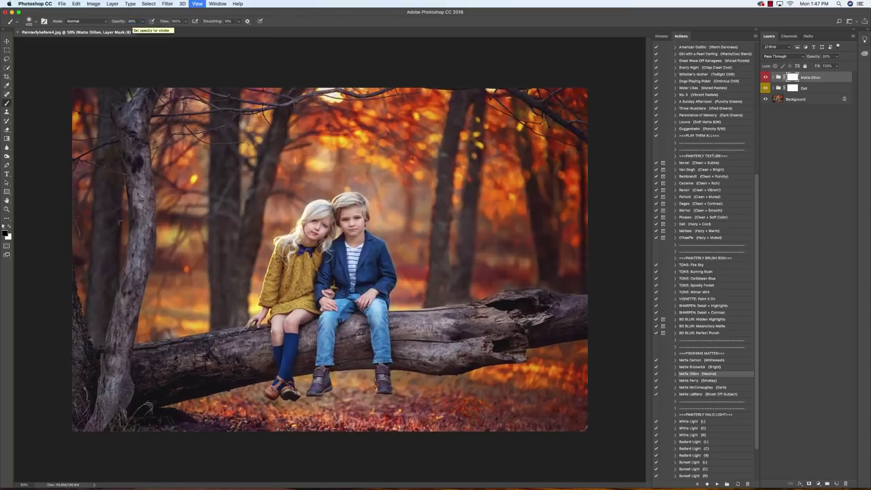
key("super+equal")
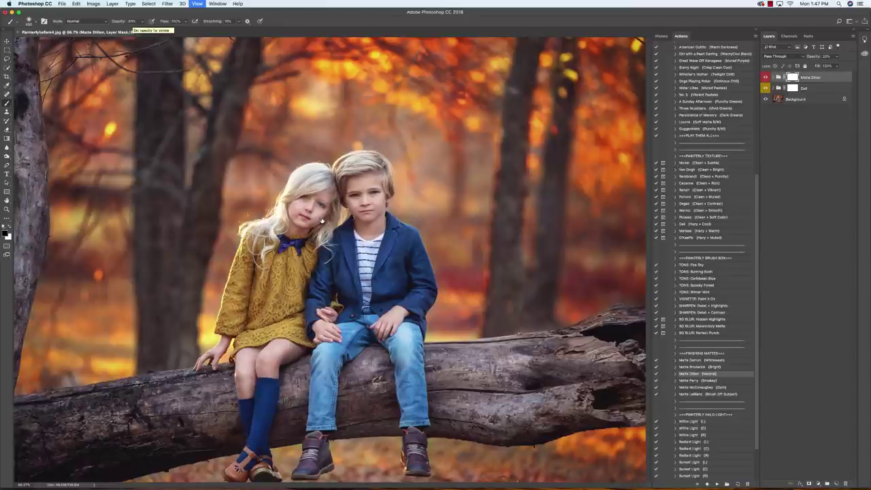
key("super+equal")
key("super+minus")
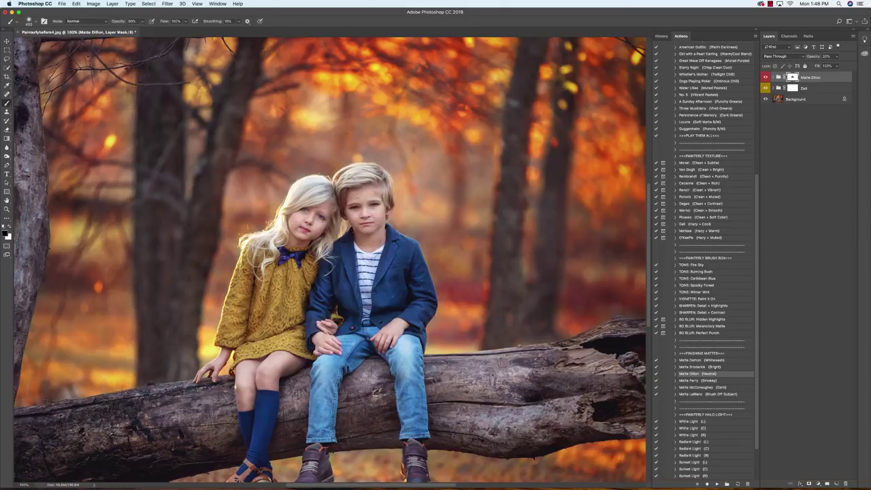
scroll(336, 274, "down", 3)
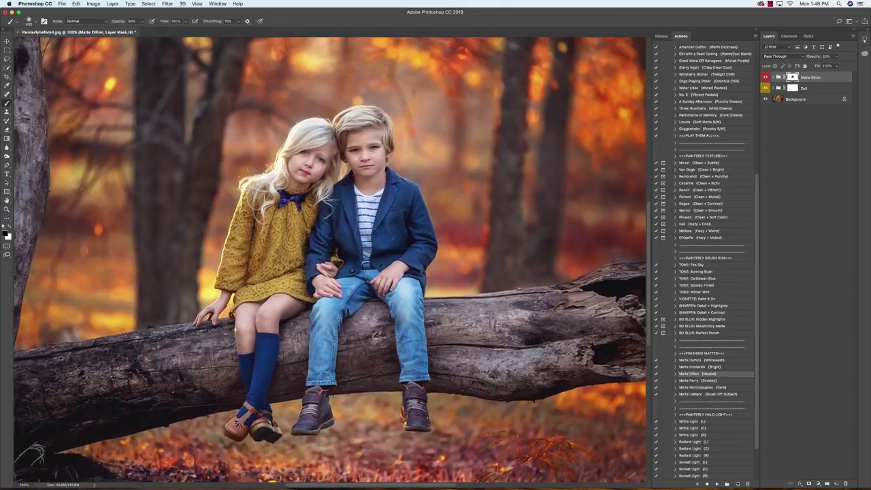
key("p")
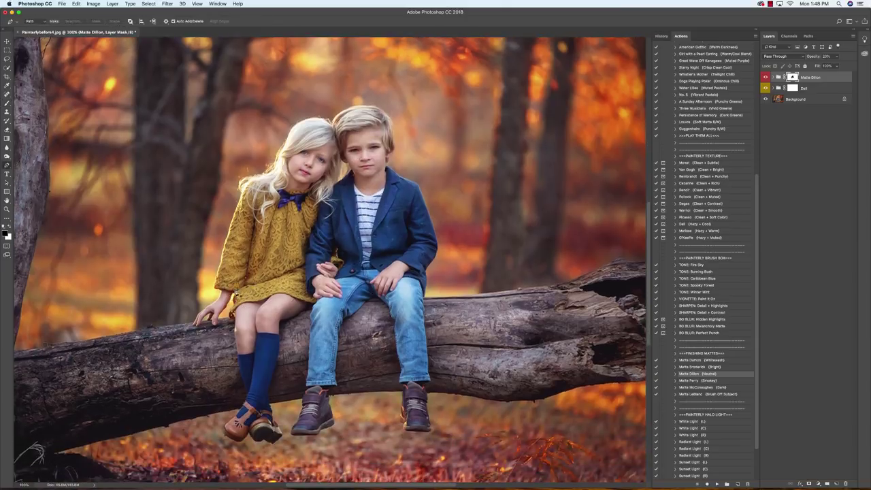
key("b")
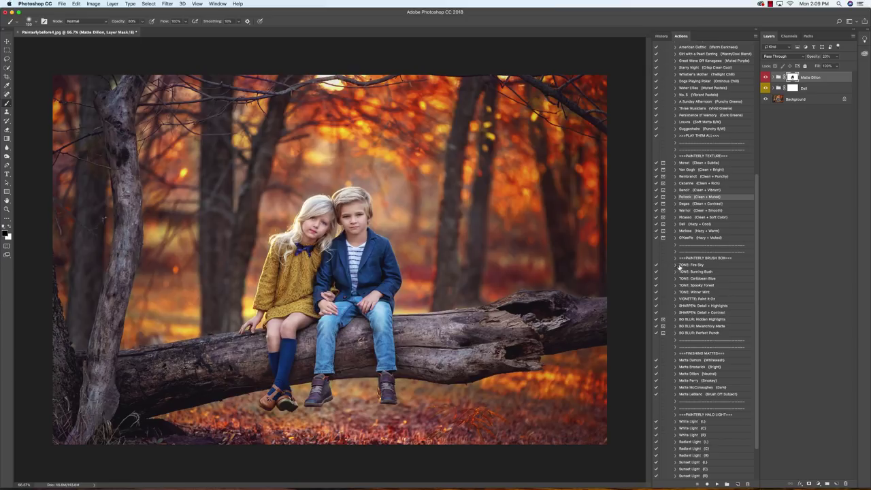
Compare the original photo against the edit in History, then restore the final Brush Tool state
scroll(690, 264, "up", 2)
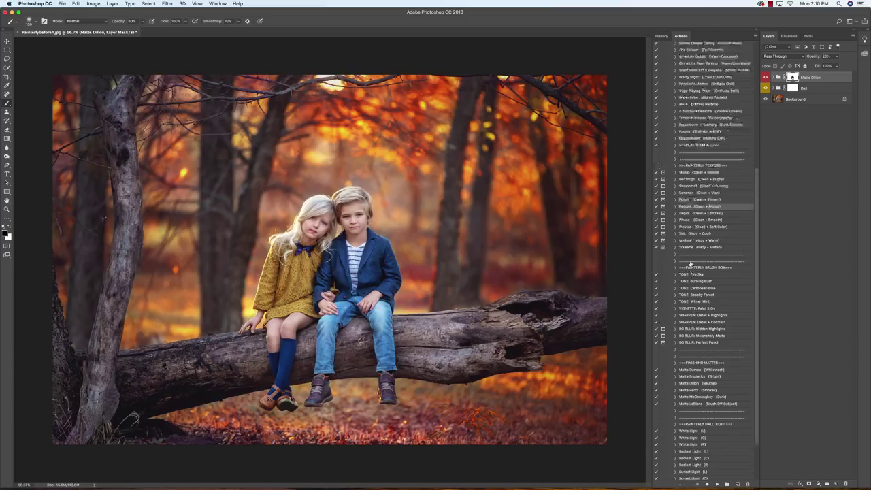
left_click(661, 36)
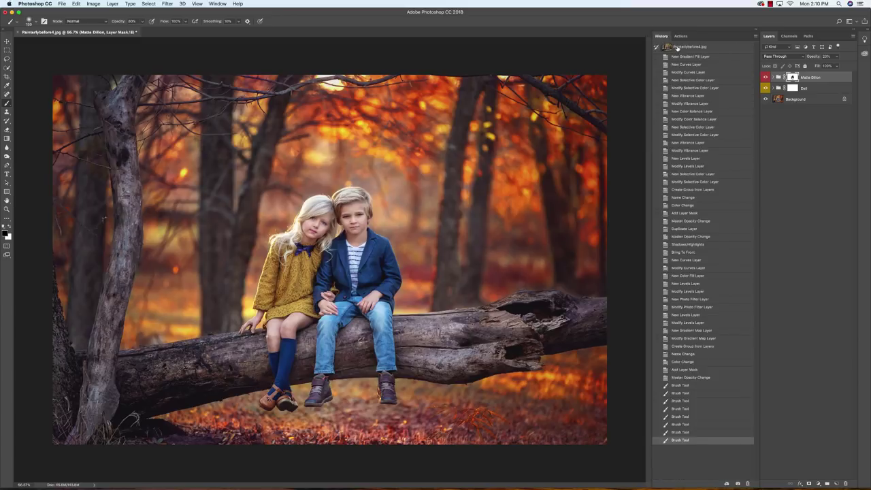
left_click(677, 48)
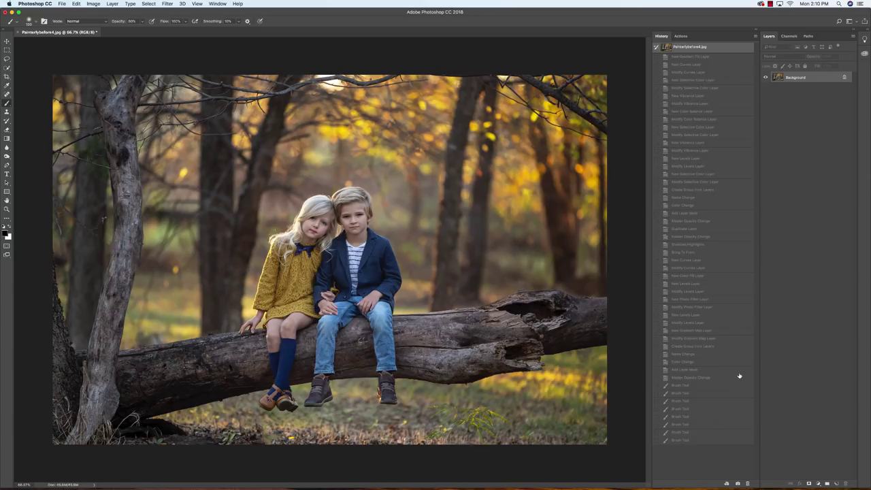
key("super+z")
left_click(666, 47)
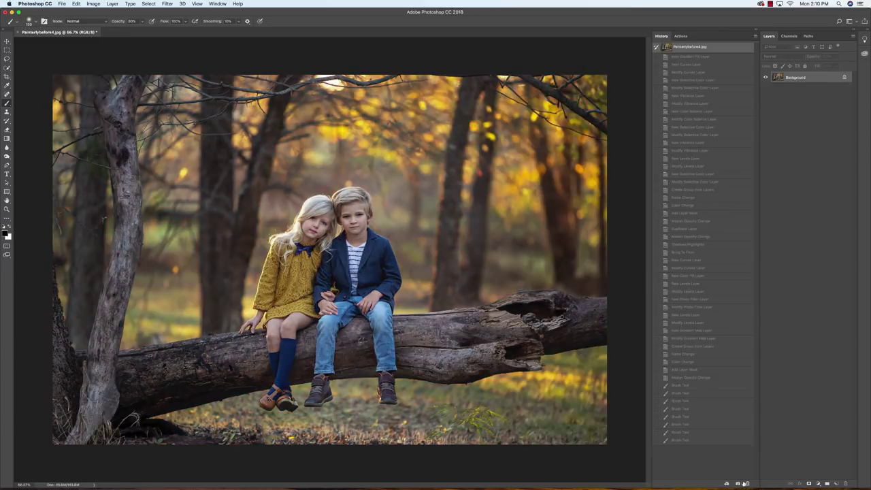
left_click(680, 440)
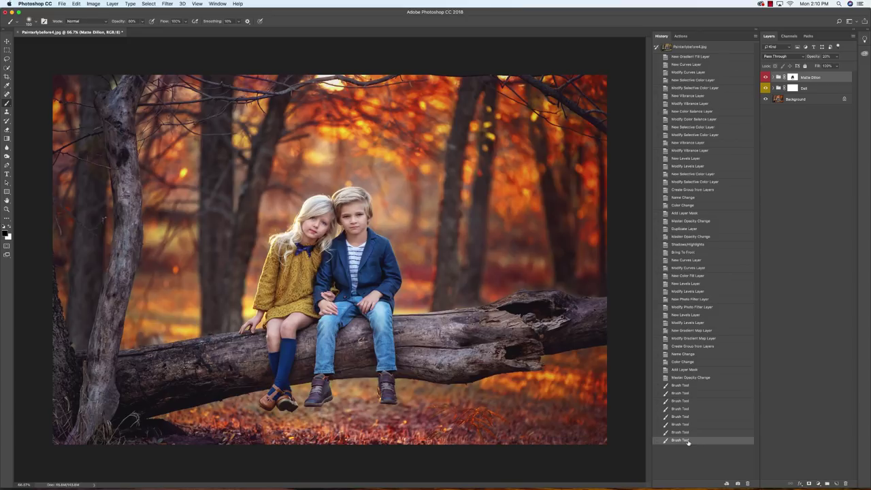
left_click(772, 4)
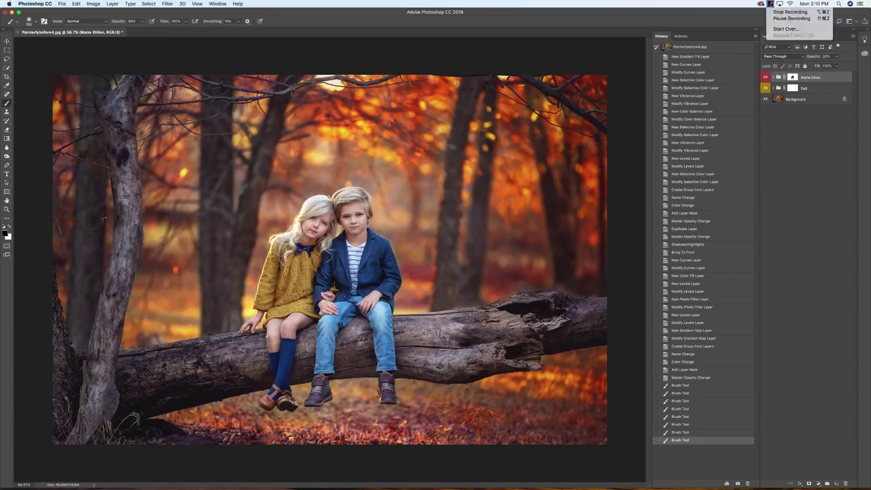